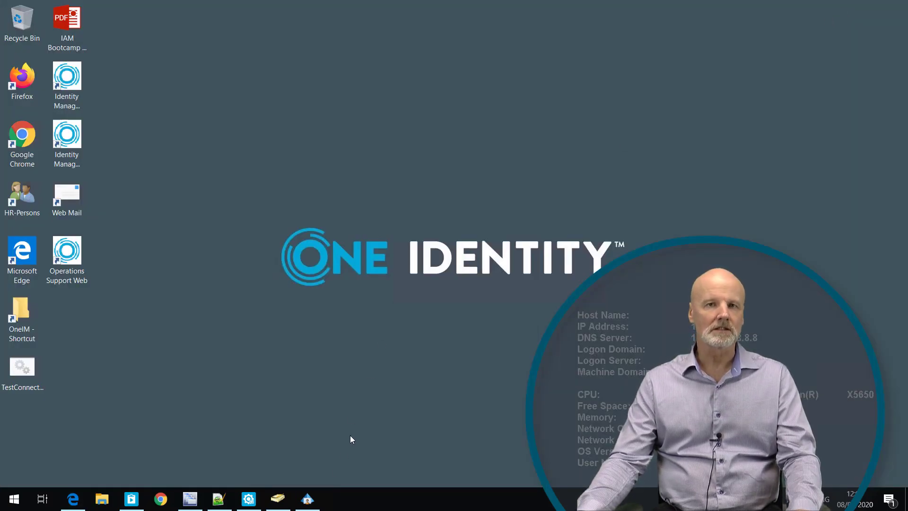
Switch to the Manager application and open the "User acceptacne tester" business role from the Job Roles list
click(313, 499)
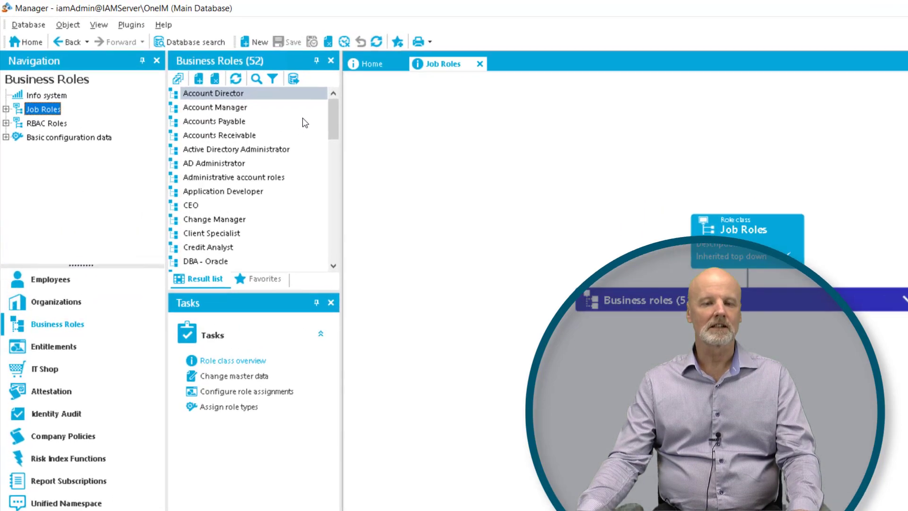
drag(330, 114, 338, 177)
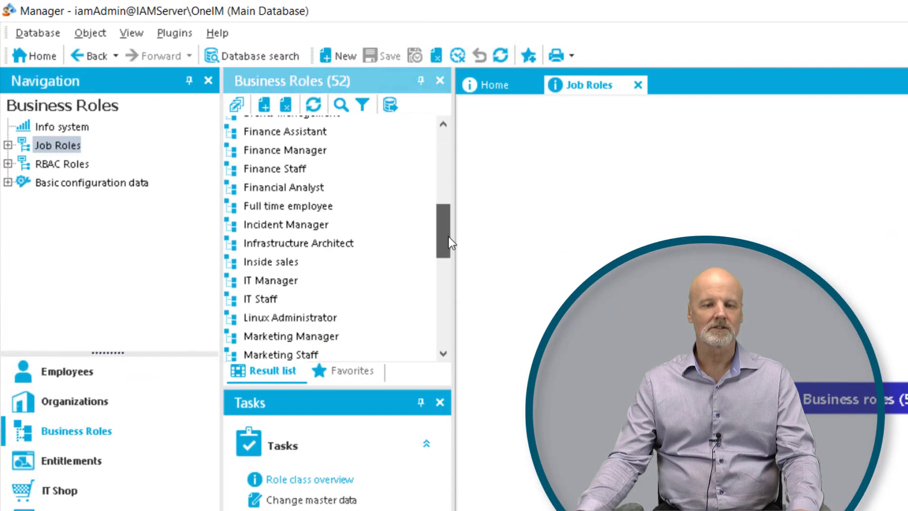
drag(449, 236, 454, 322)
click(293, 319)
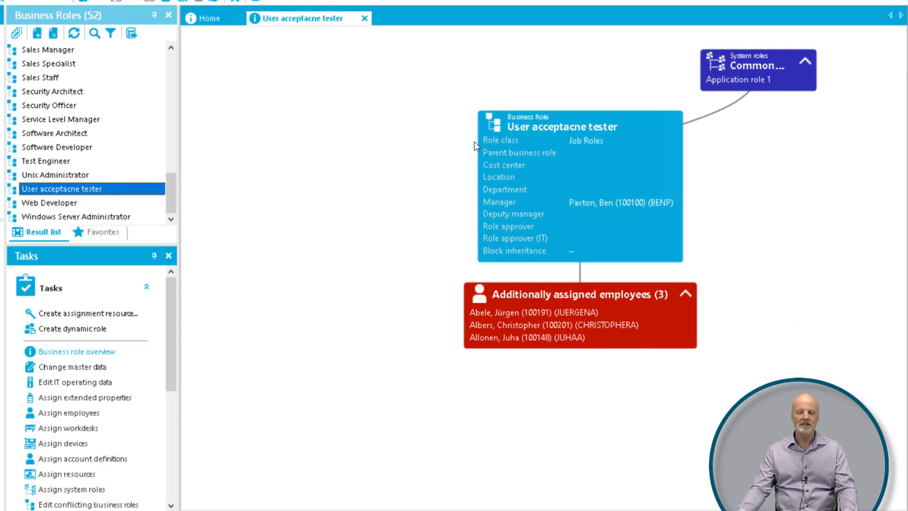
Start creating an assignment resource for the role, keeping its proposed name and the existing resource type Job Roles
click(122, 315)
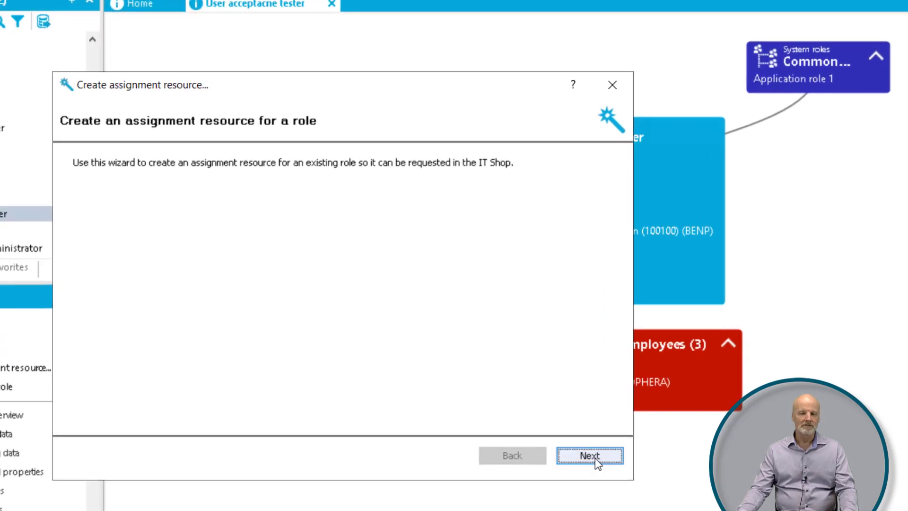
click(596, 458)
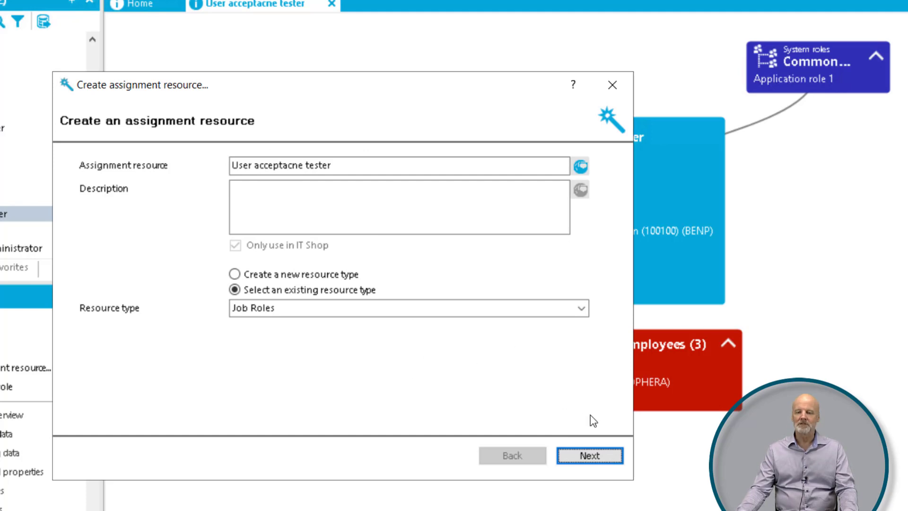
click(591, 457)
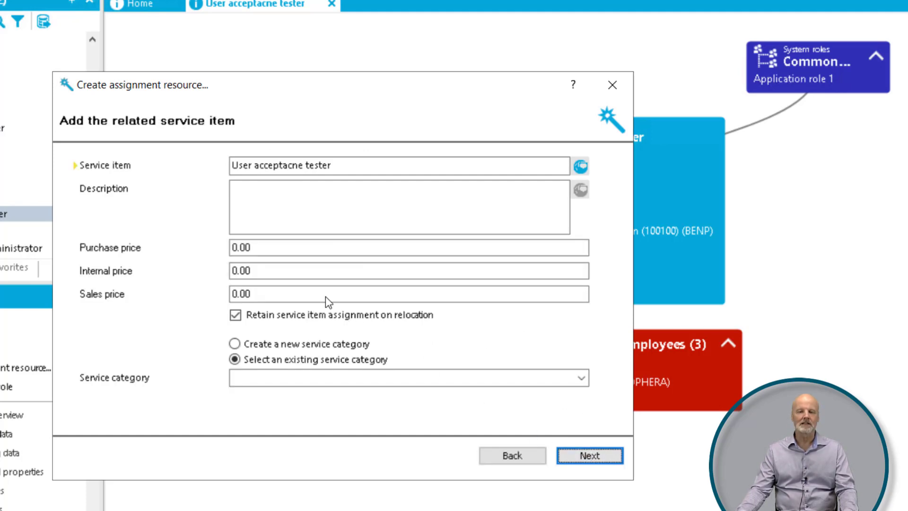
Name the related service item "User acceptacne tester role" and describe it as "Assign access to user acceptance tester"
click(368, 165)
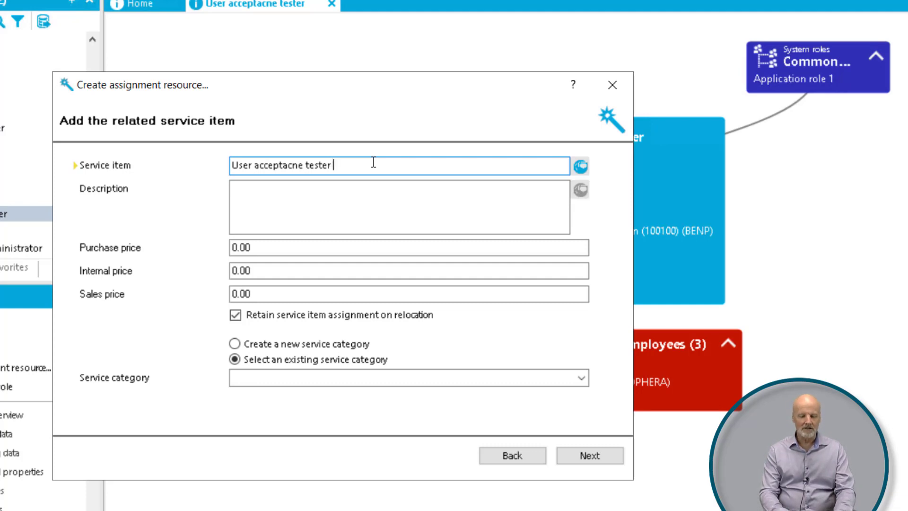
text(role)
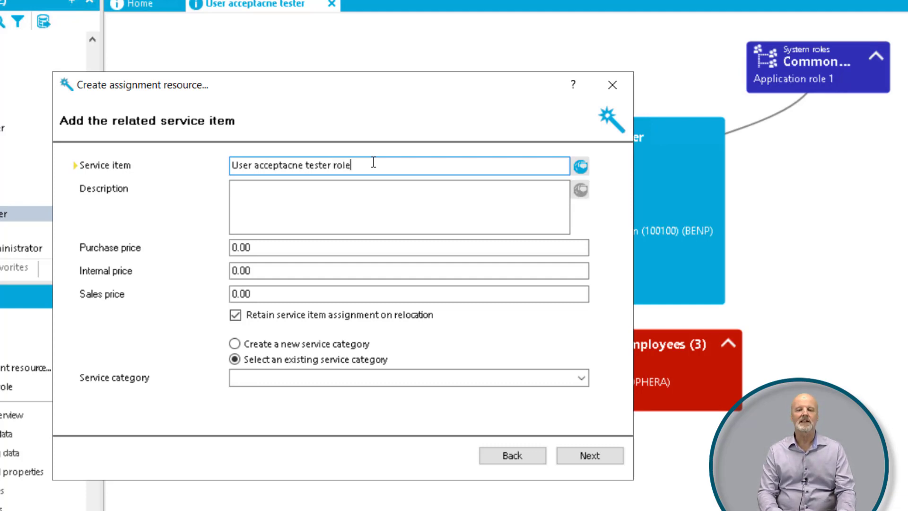
click(288, 202)
text(Assign access to user acceptance tester)
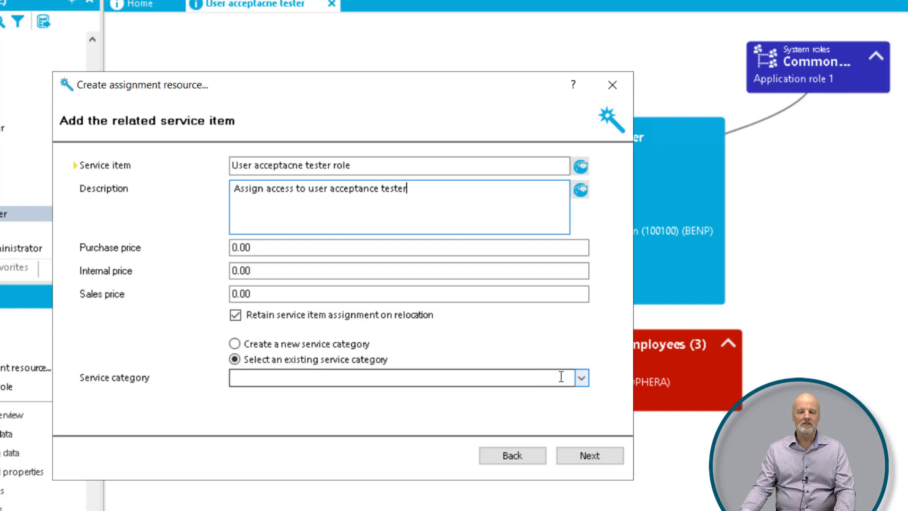
Put the service item in the existing service category Requestable Roles and complete the assignment resource wizard
click(581, 379)
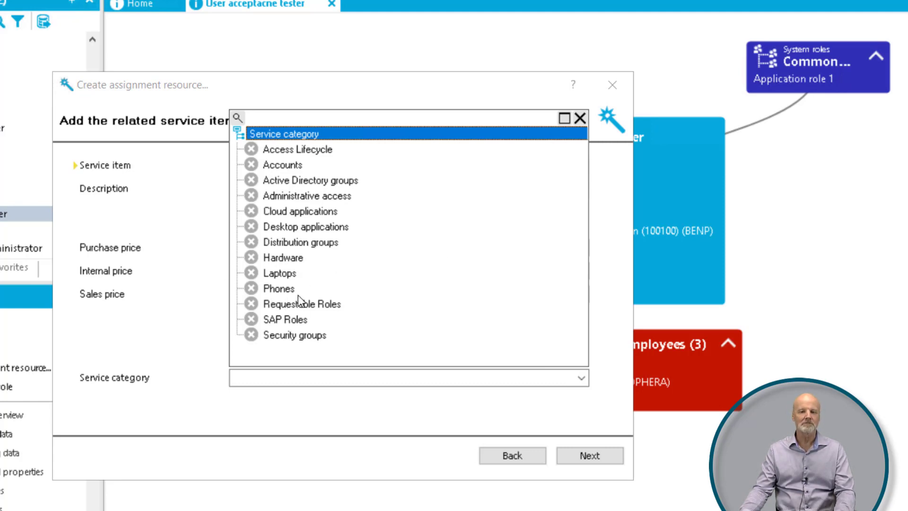
click(306, 304)
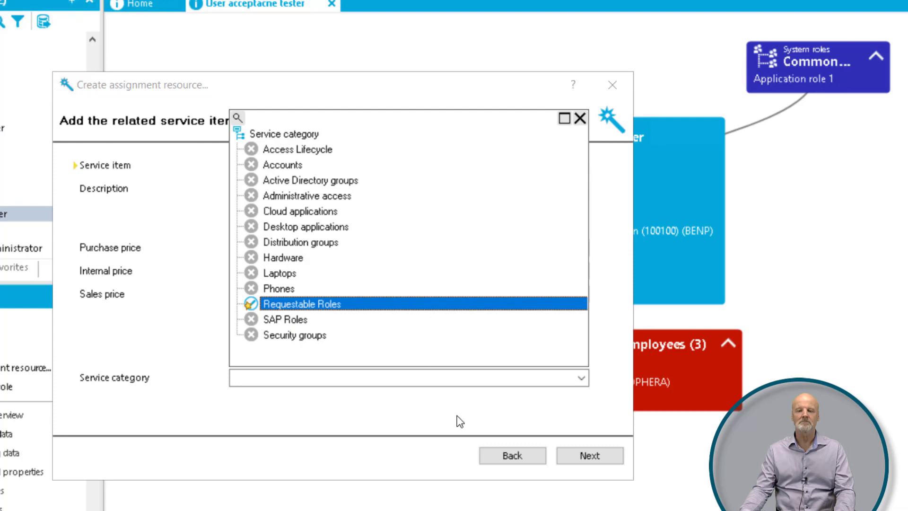
click(591, 458)
click(586, 454)
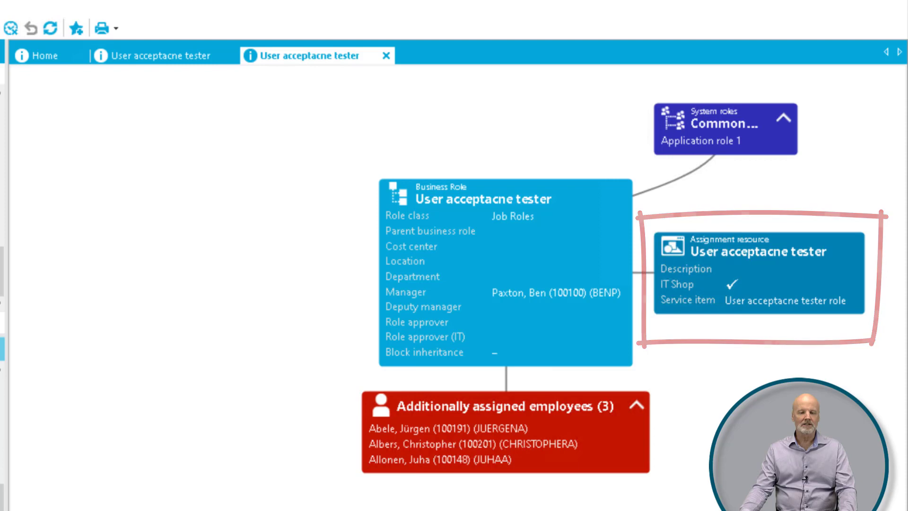
Add the new assignment resource to the Manager approval shelf of the Demo Shopping Center's Employee Shop and save the assignment
click(716, 255)
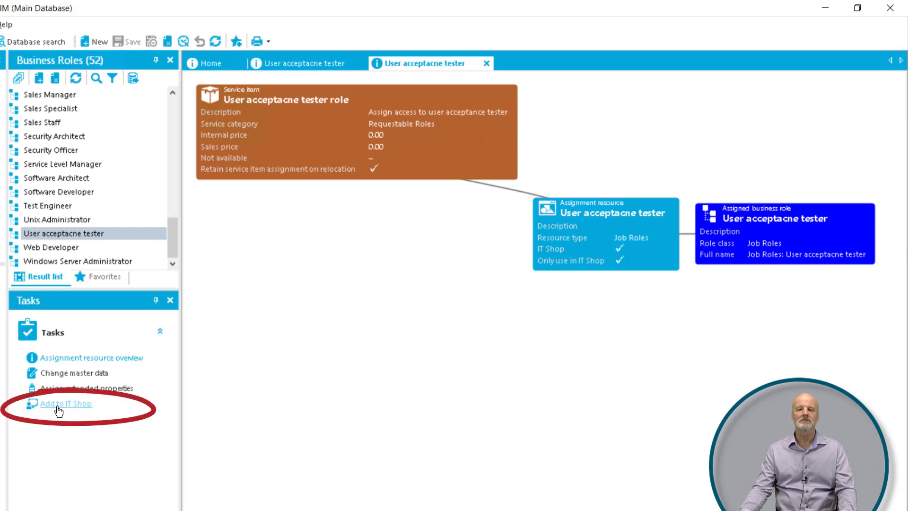
click(57, 405)
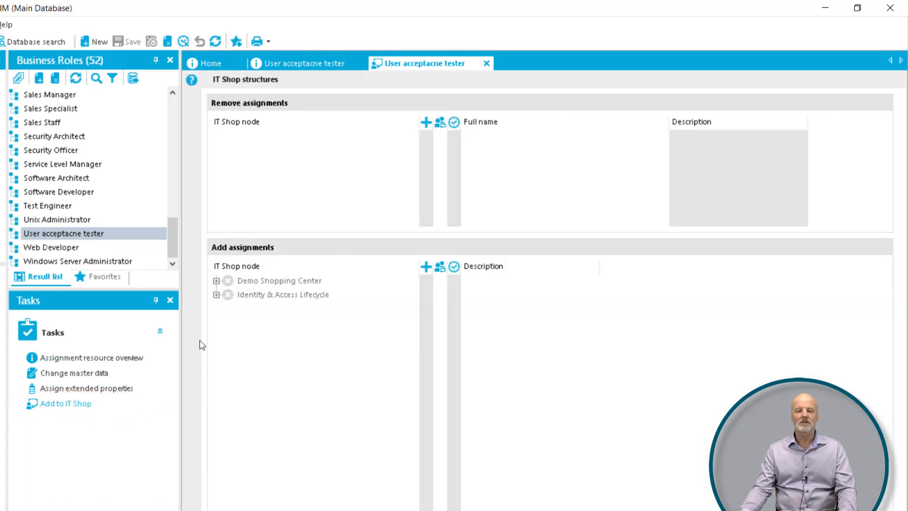
click(215, 281)
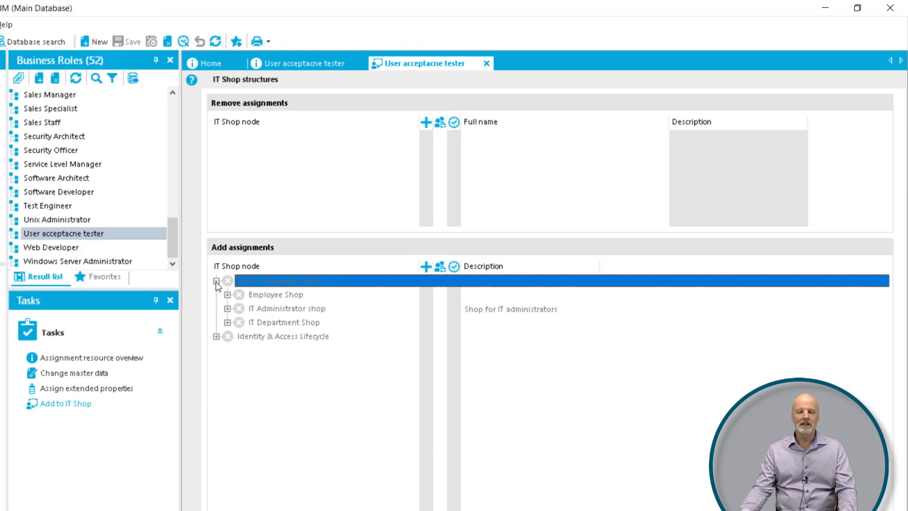
click(227, 295)
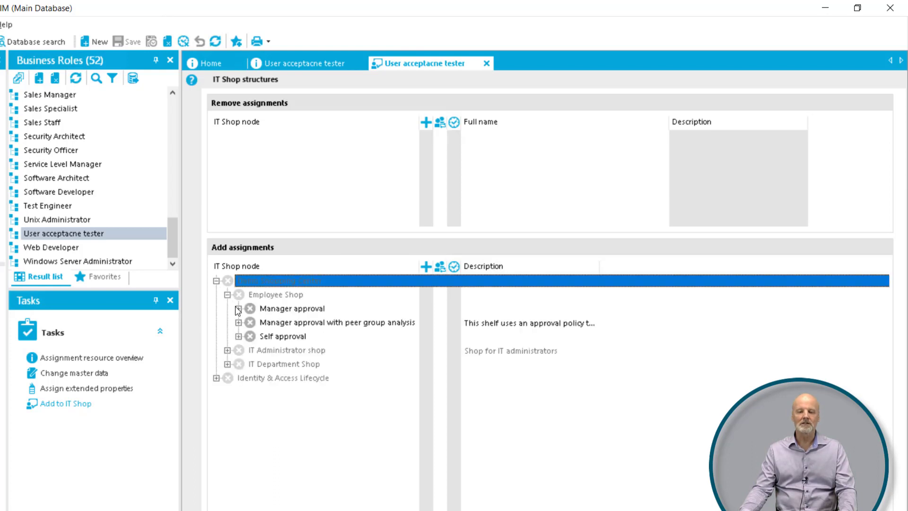
click(338, 309)
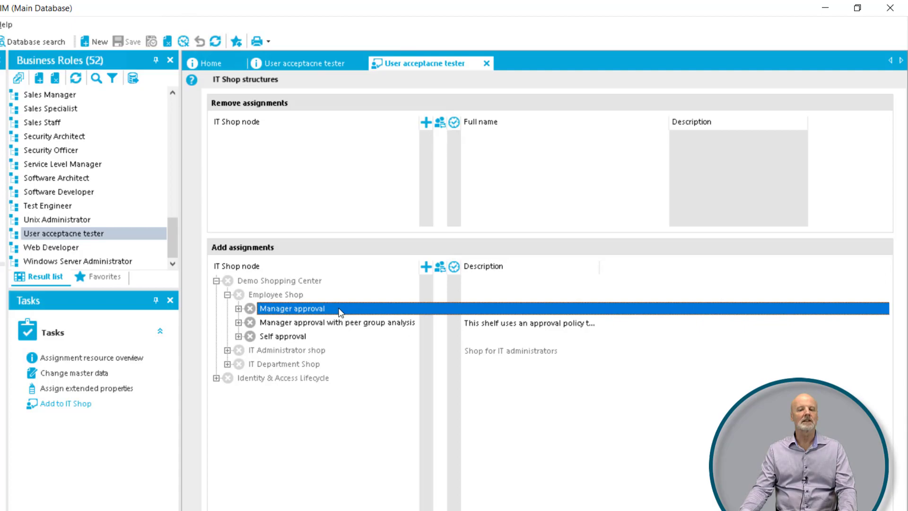
double_click(339, 309)
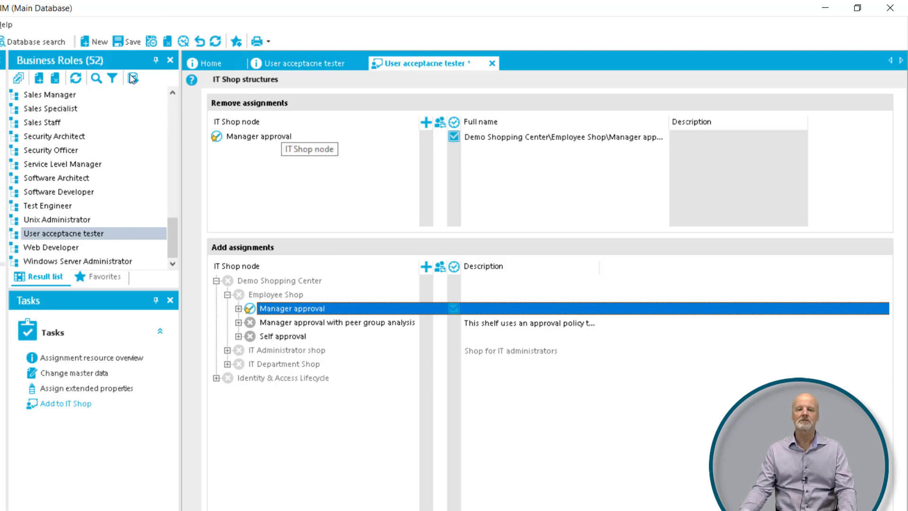
click(127, 40)
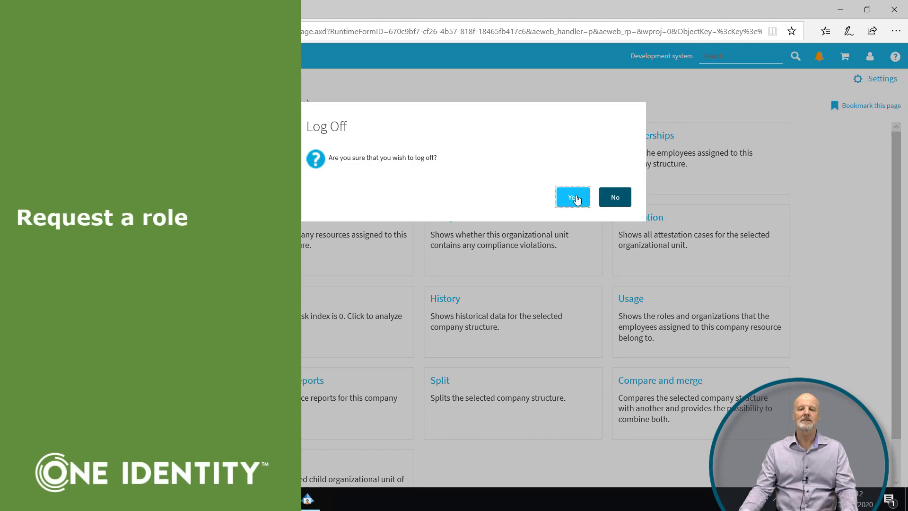
Log off from the web portal and log in with the requesting employee's user name
click(574, 197)
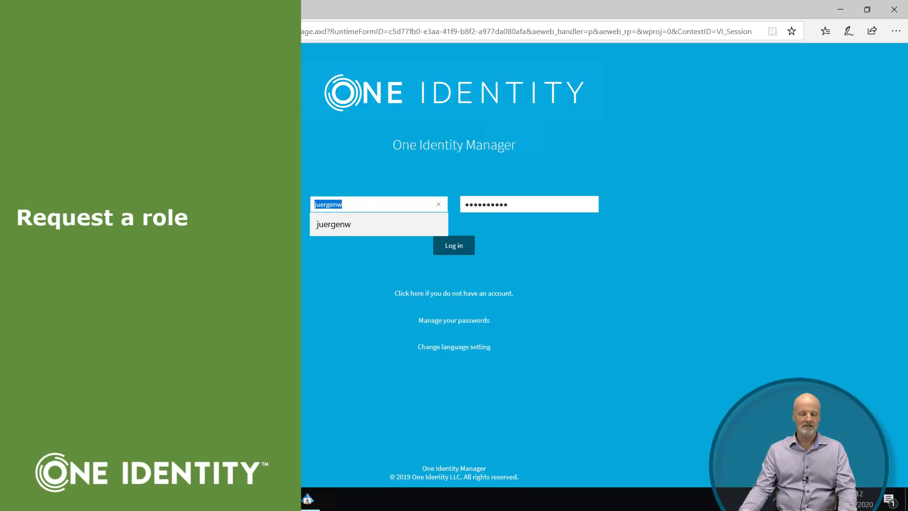
text(lennartj)
key(Return)
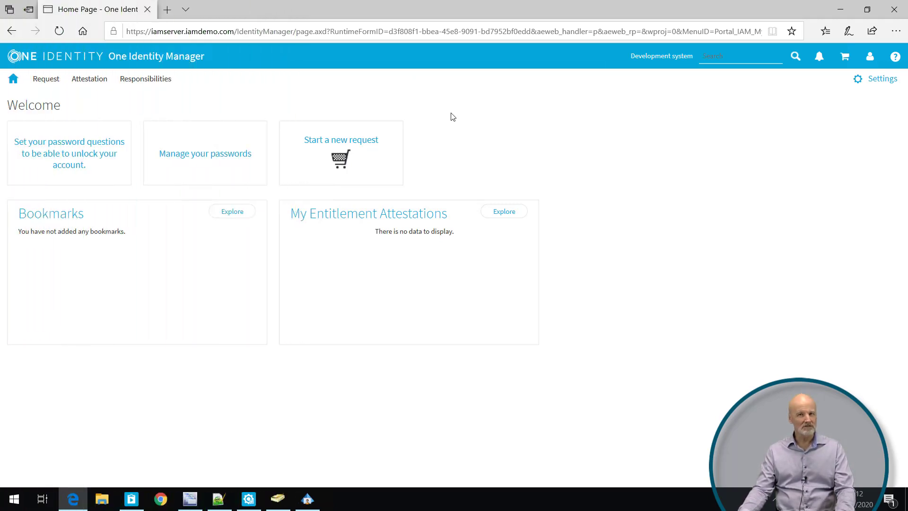
Start a new request, check the details of "User acceptacne tester role" under Requestable Roles, add it to the cart and submit the request
click(355, 160)
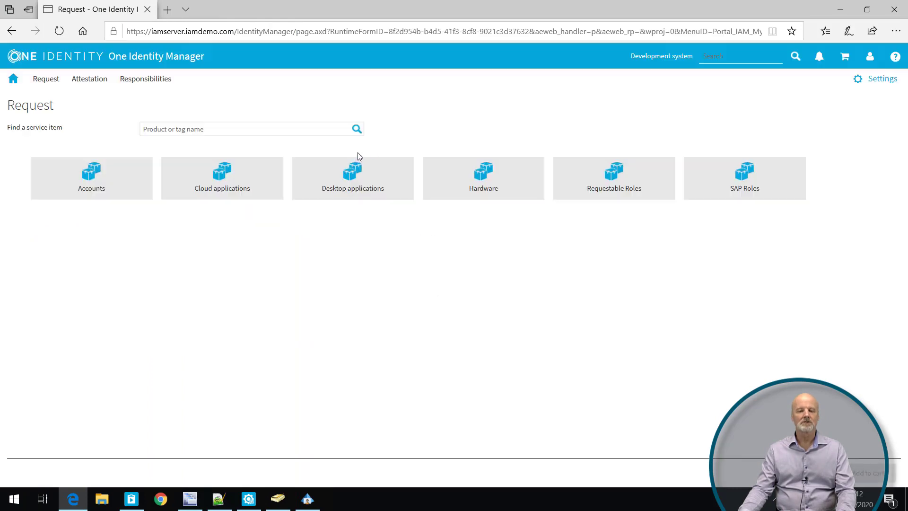
click(619, 178)
click(619, 179)
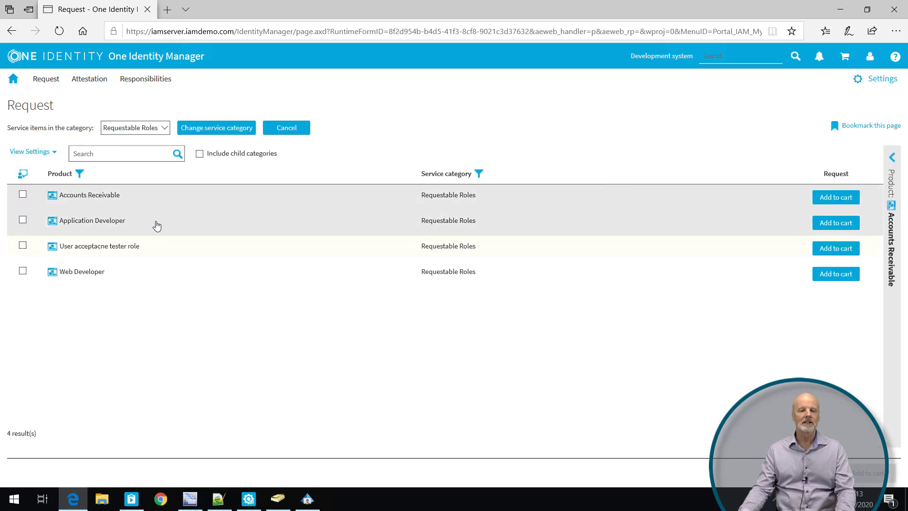
click(126, 254)
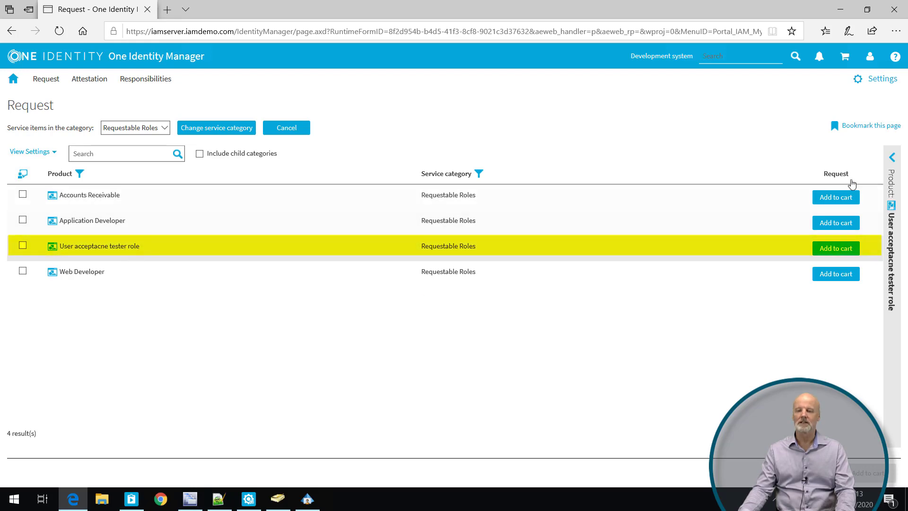
click(892, 157)
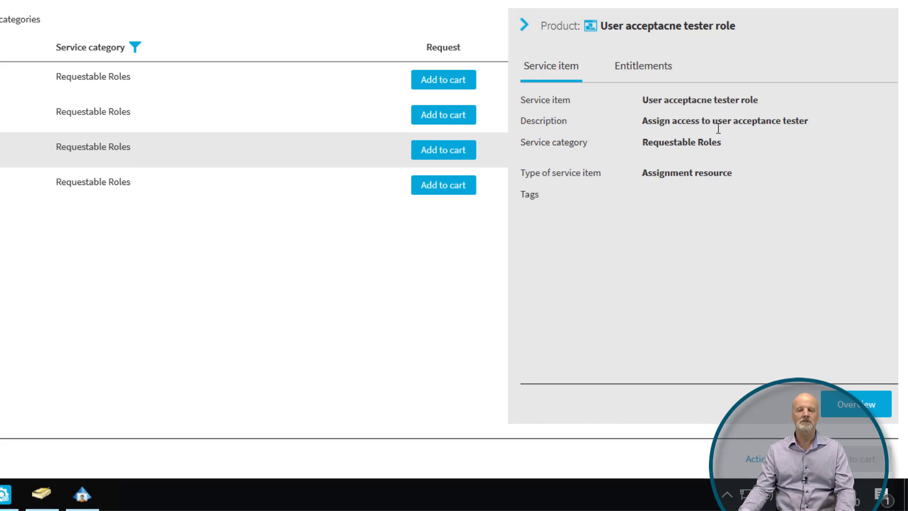
click(445, 150)
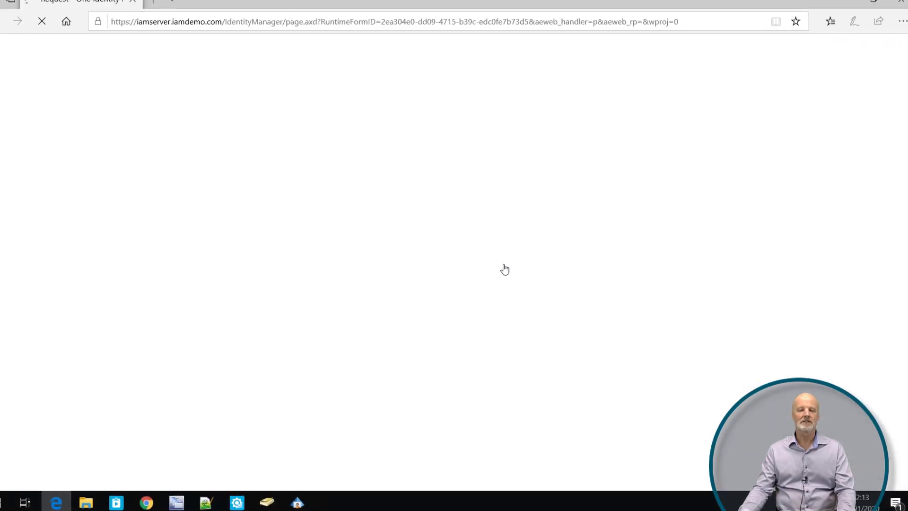
click(866, 471)
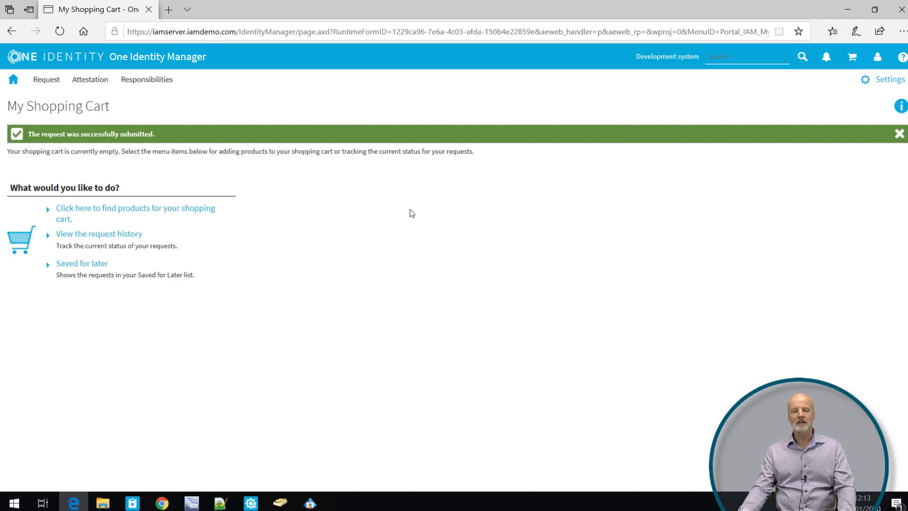
Open the request history and examine the approval workflow of the "User acceptacne tester role" request
click(92, 238)
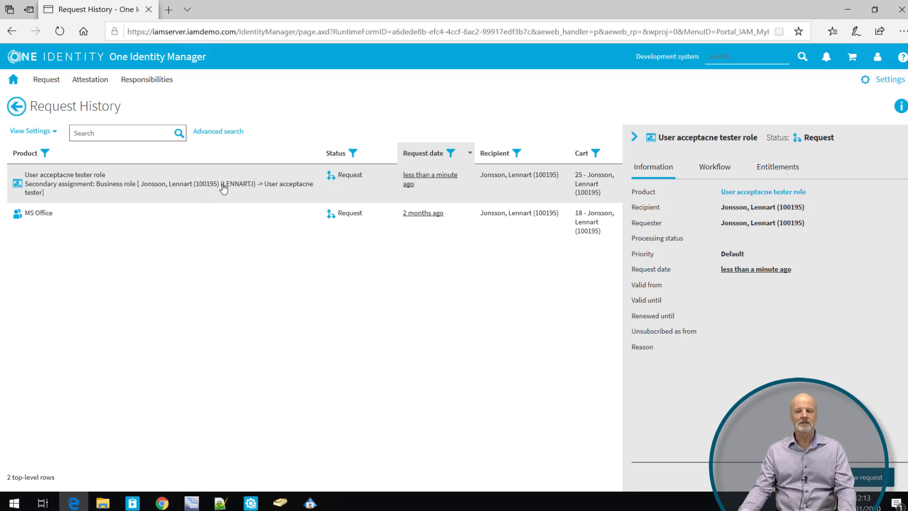
click(718, 169)
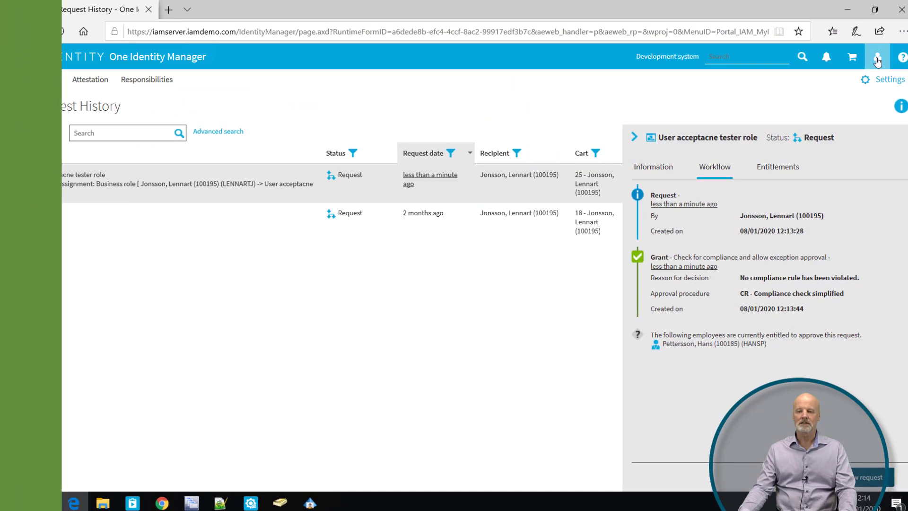
Log off the requester and log in to the portal with the approving manager's account
click(877, 62)
click(825, 97)
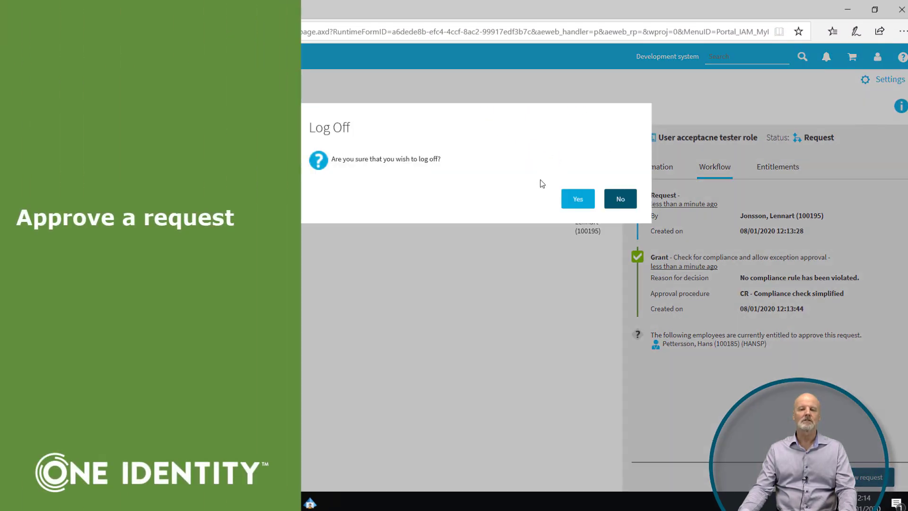
click(578, 201)
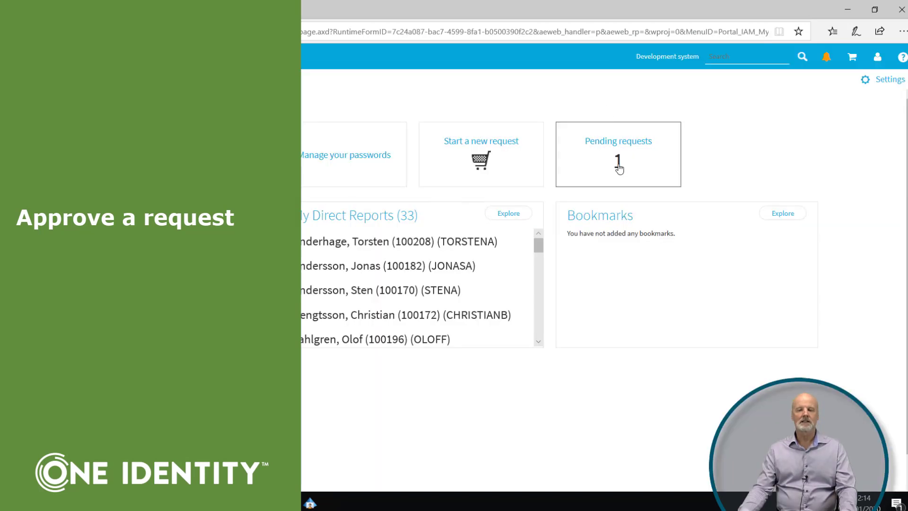
Open the pending "User acceptacne tester role" request and set its decision to approve
click(649, 147)
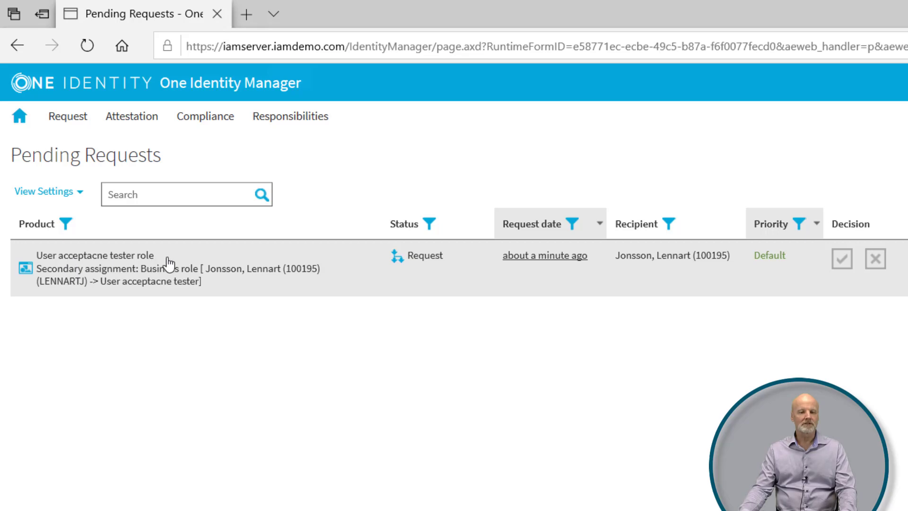
click(171, 258)
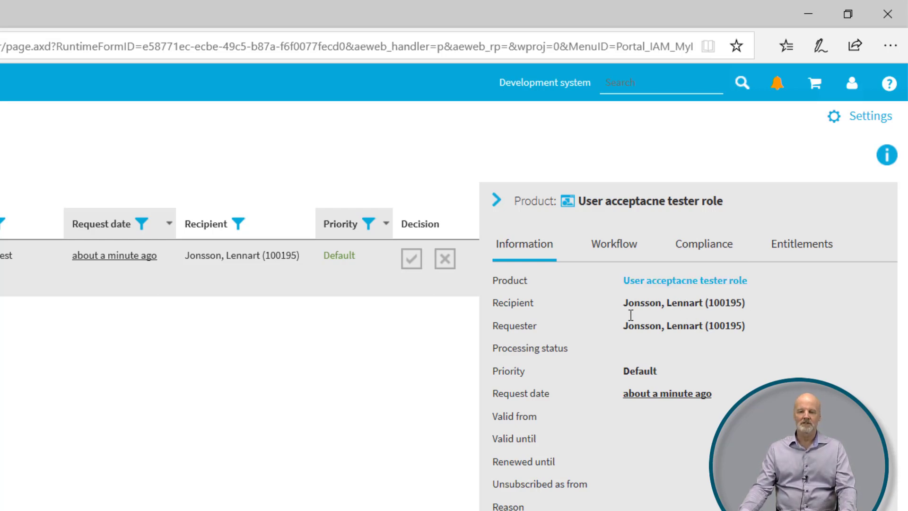
click(450, 263)
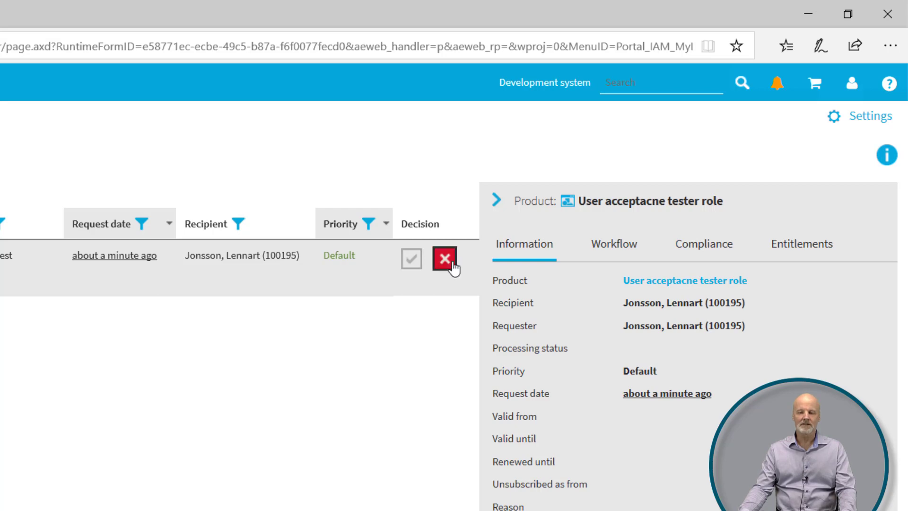
click(414, 261)
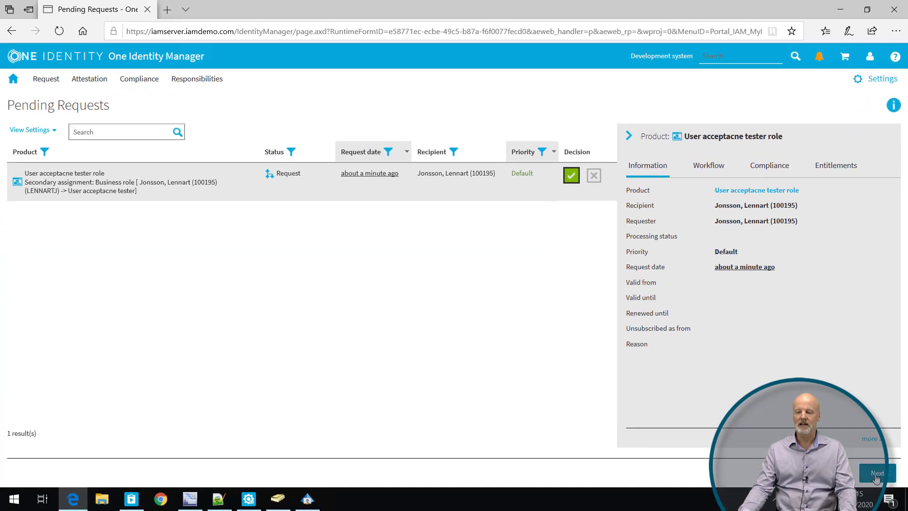
Proceed to the approvals overview and save the approve decision for the "User acceptacne tester role" request
click(878, 474)
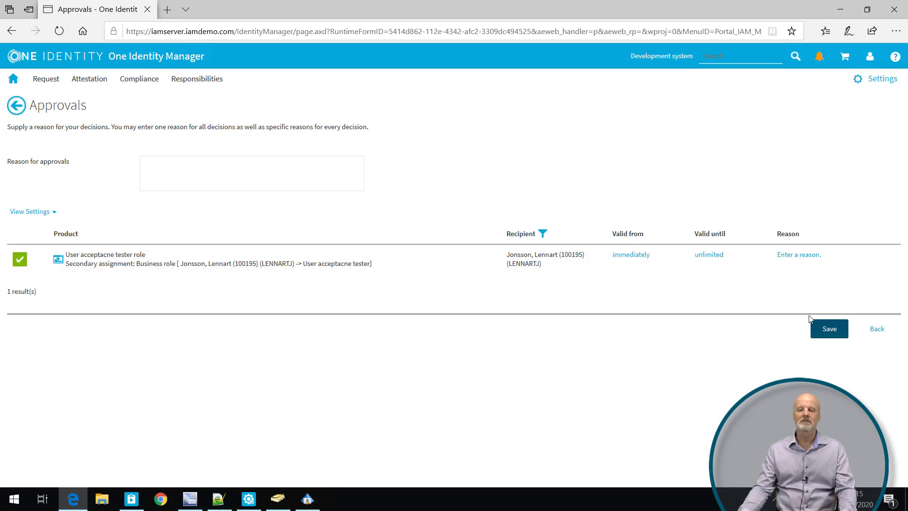
click(831, 330)
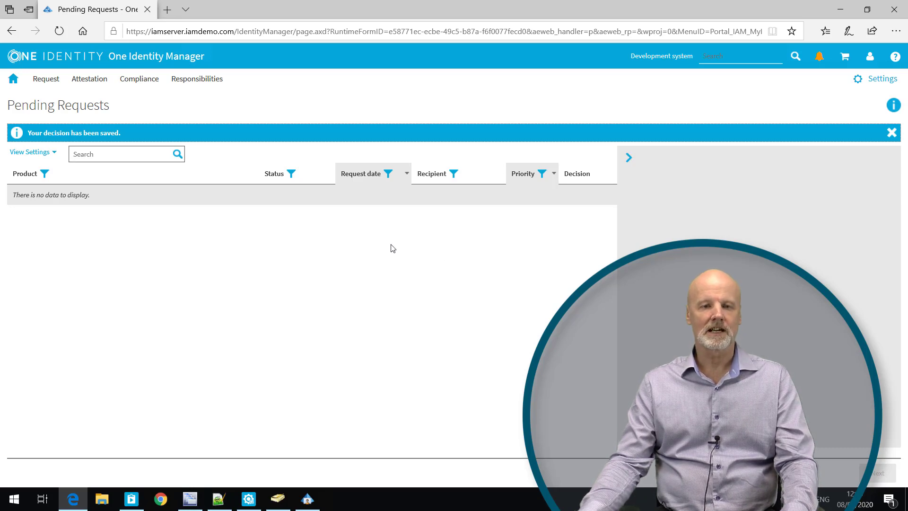
Find the requester among the manager's direct reports and check the status and workflow of the employee's "User acceptacne tester role" request
click(14, 81)
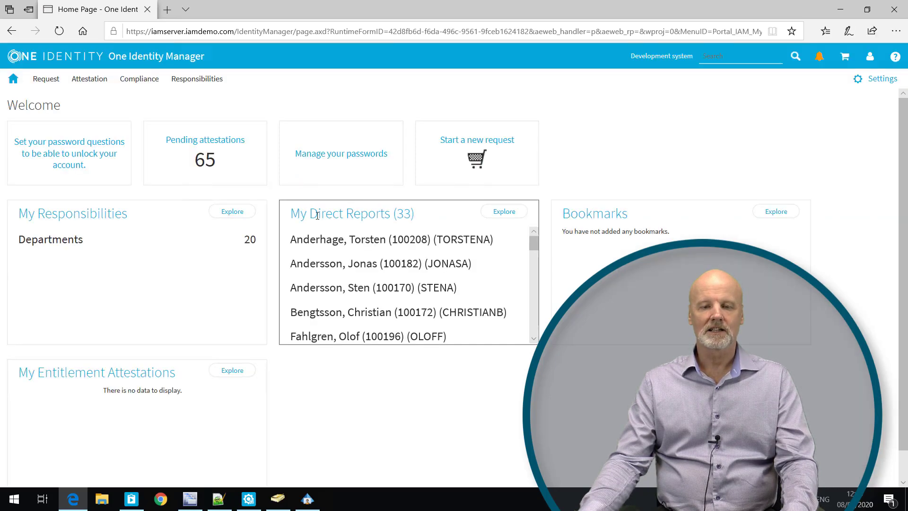
click(503, 211)
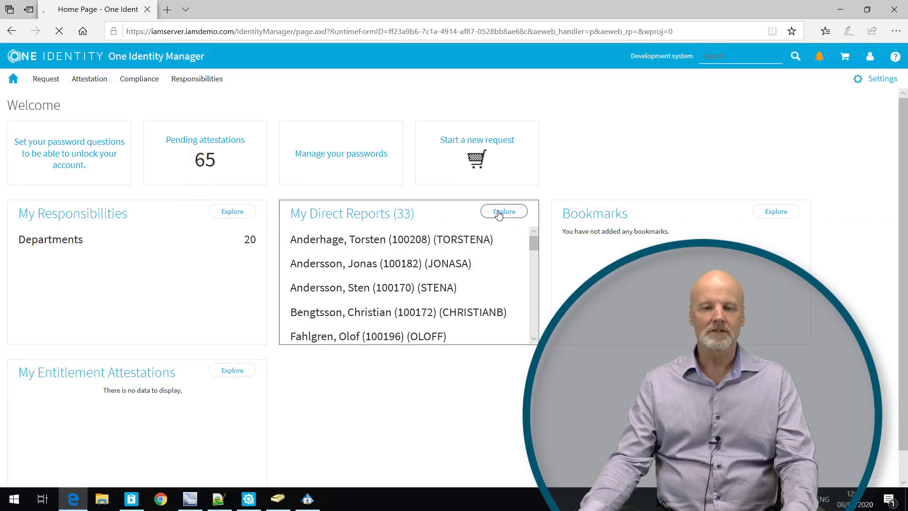
text(lennart)
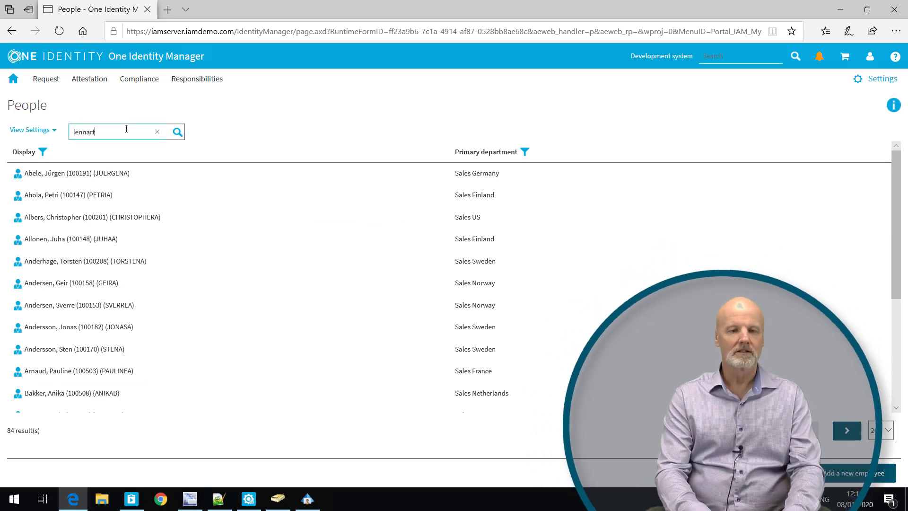
key(Return)
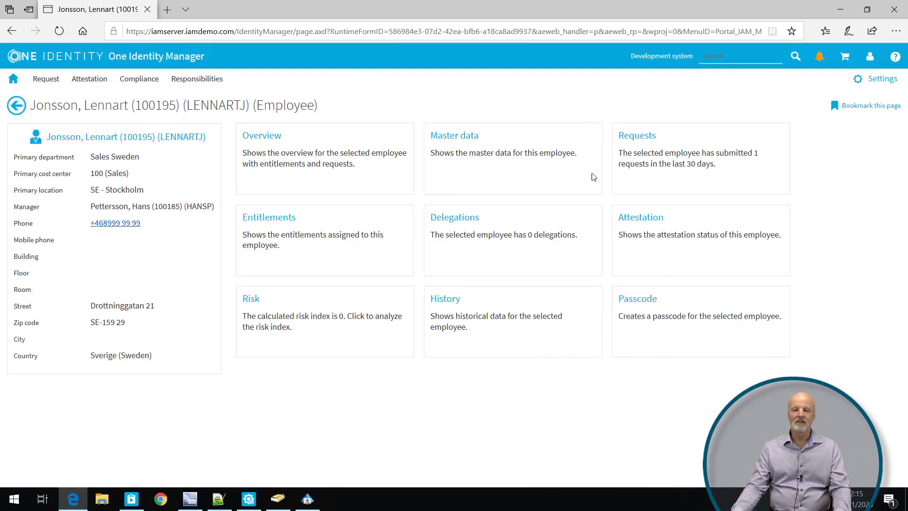
click(644, 139)
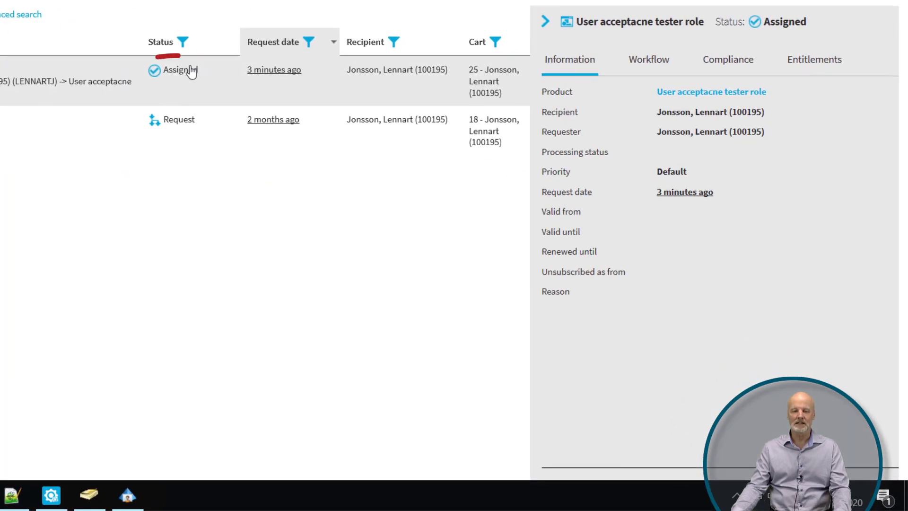
click(651, 57)
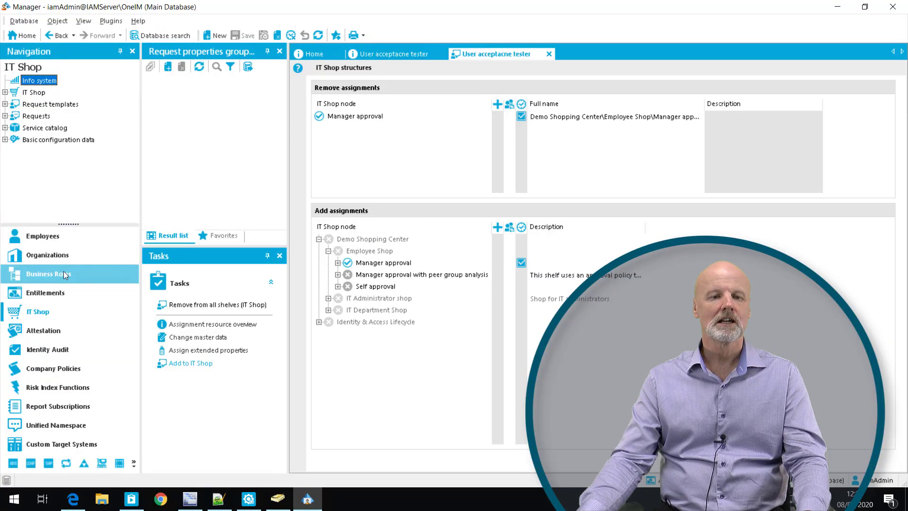
In the Manager tool, create a request properties group named "Req props" under the IT Shop's basic configuration data
click(32, 313)
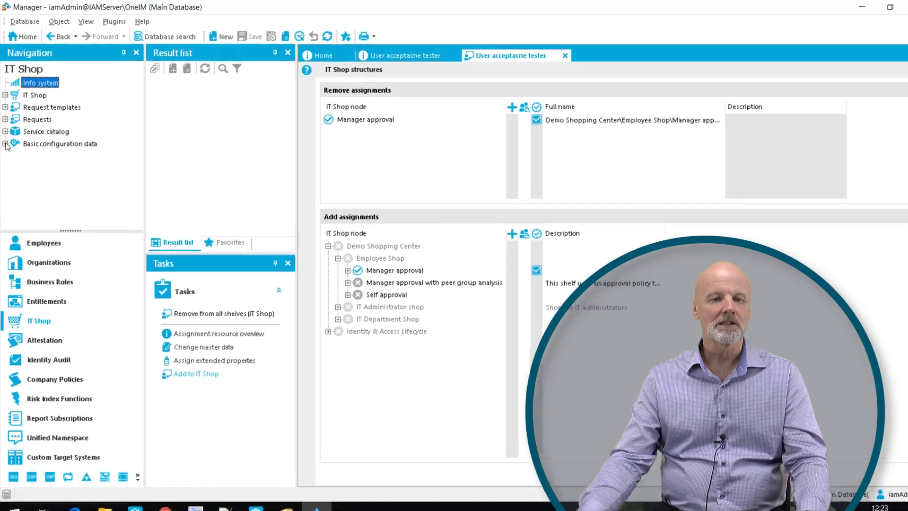
click(5, 144)
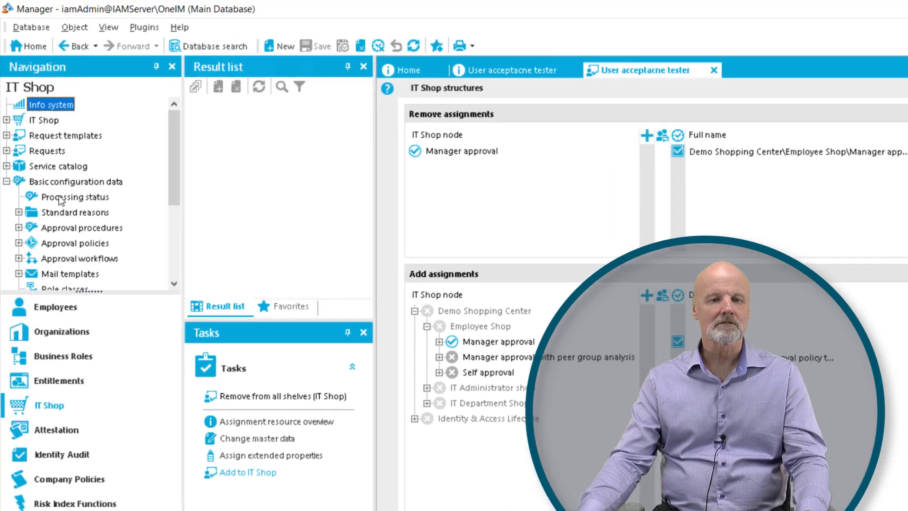
scroll(61, 174, down, 3)
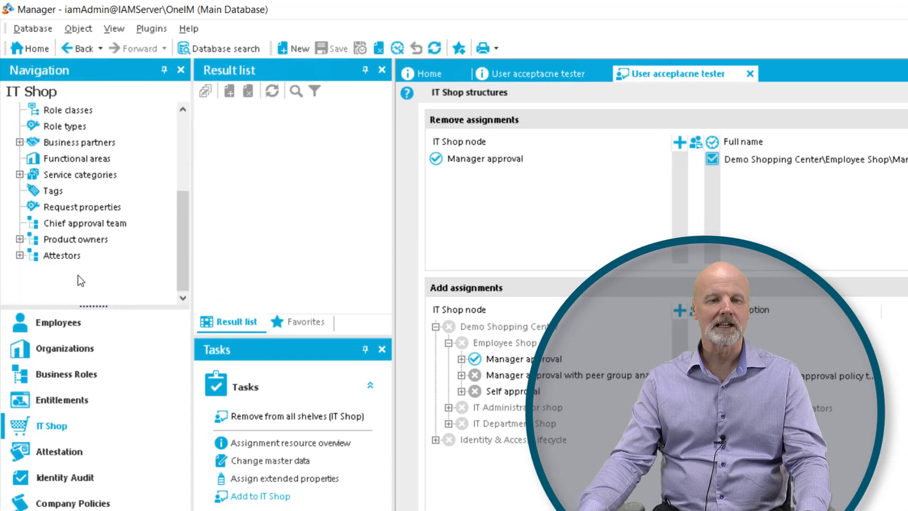
click(81, 207)
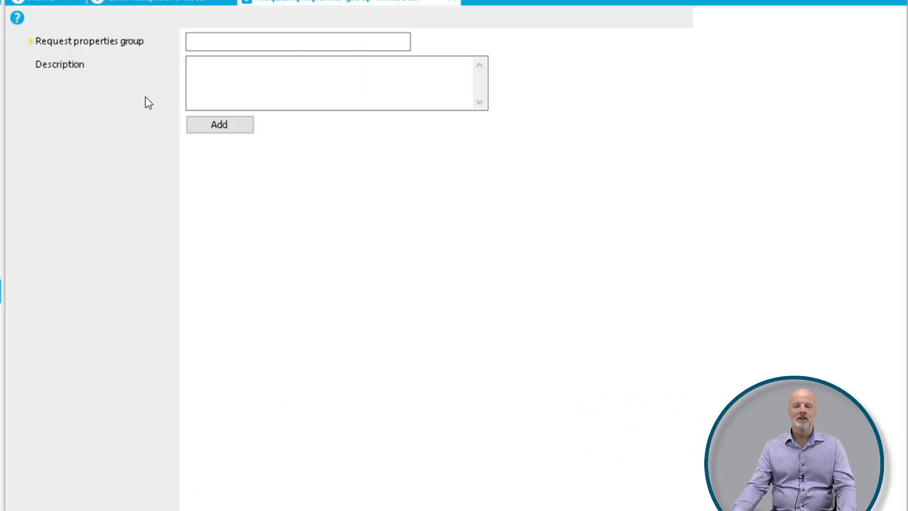
click(233, 42)
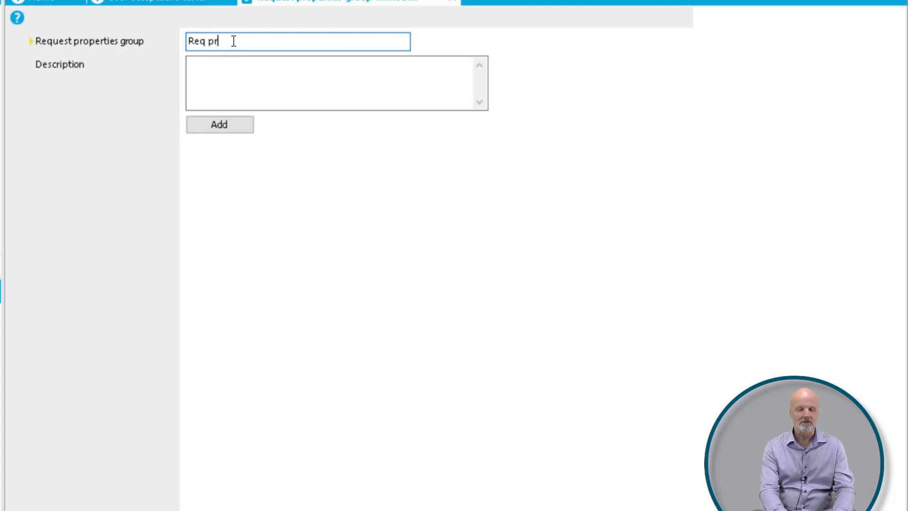
Add a "Valid until" property to the group with display value "Enter until date", make it mandatory and editable for the approver, and save
click(221, 125)
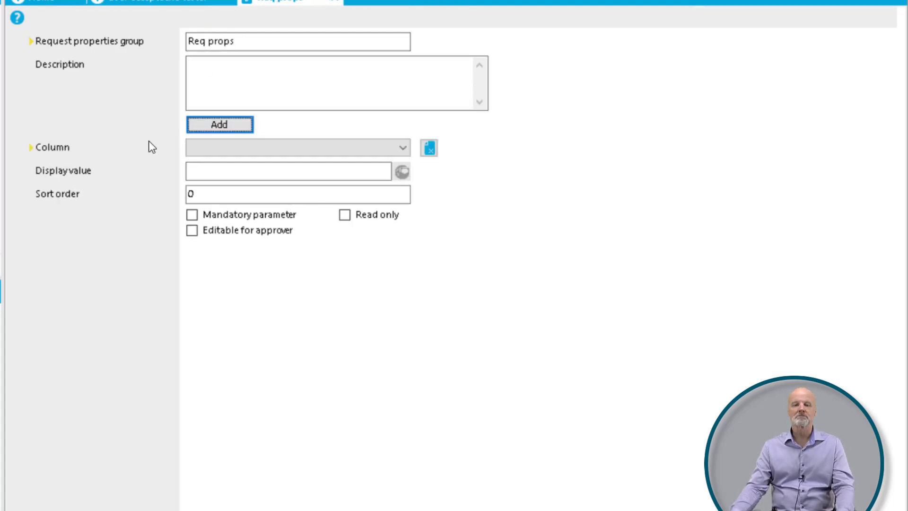
click(402, 148)
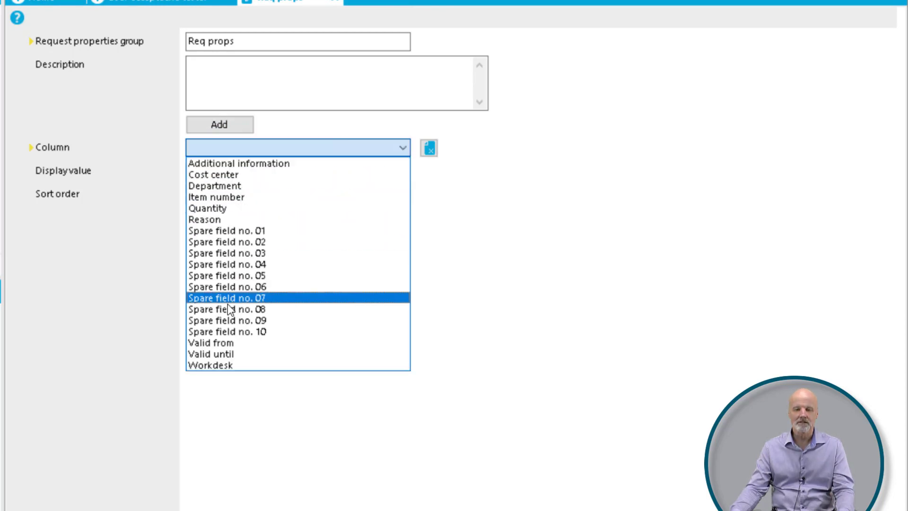
click(223, 353)
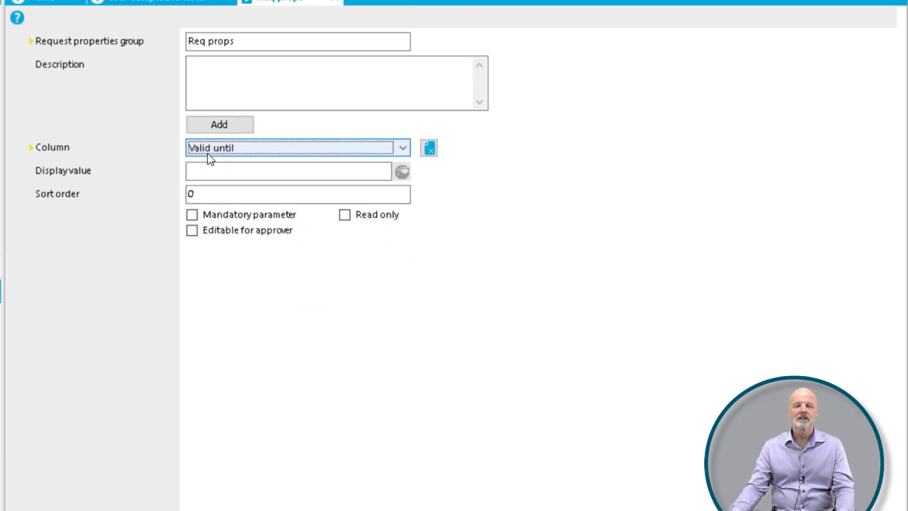
click(224, 171)
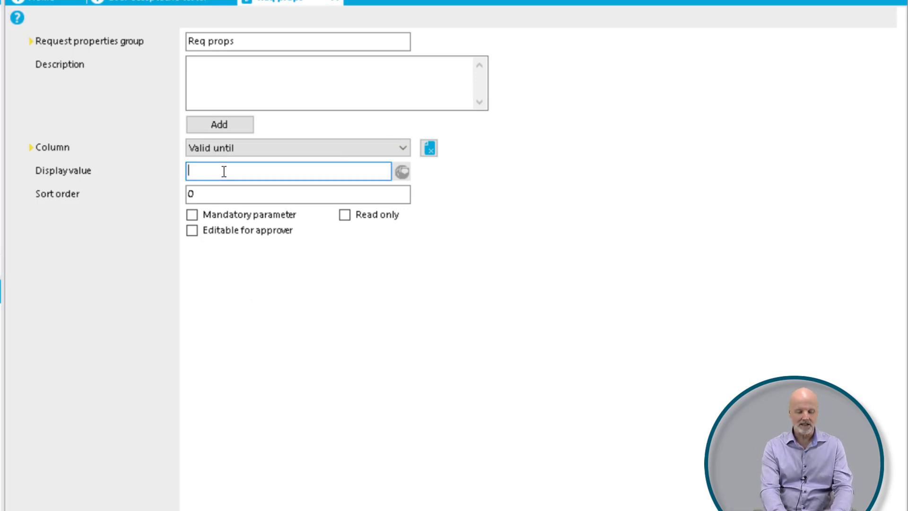
text(Enter )
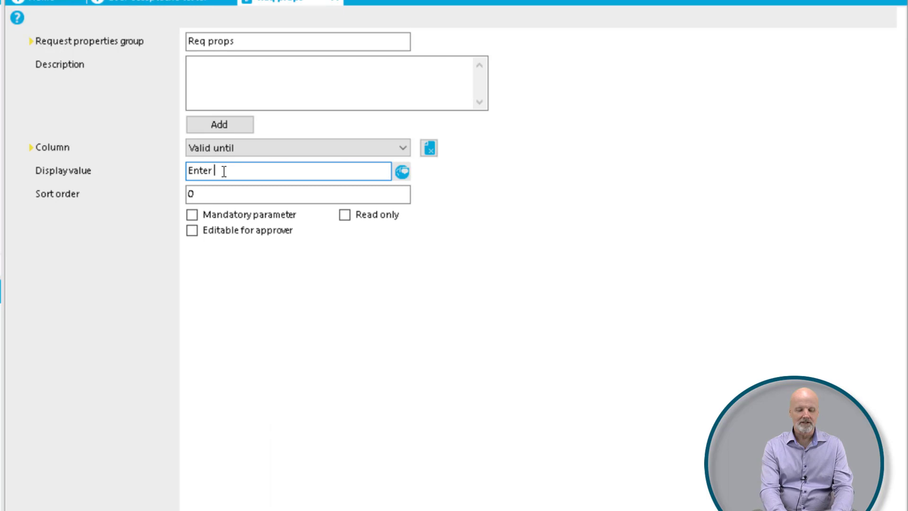
text(until date)
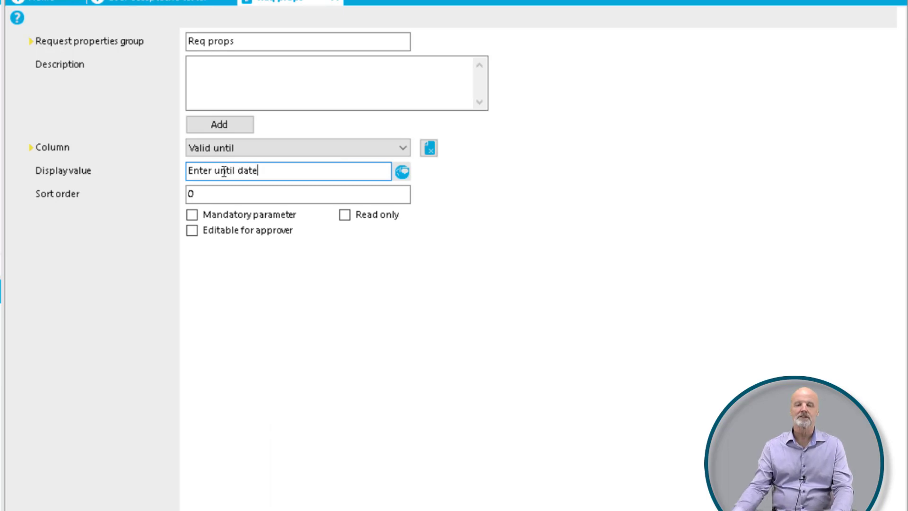
click(192, 215)
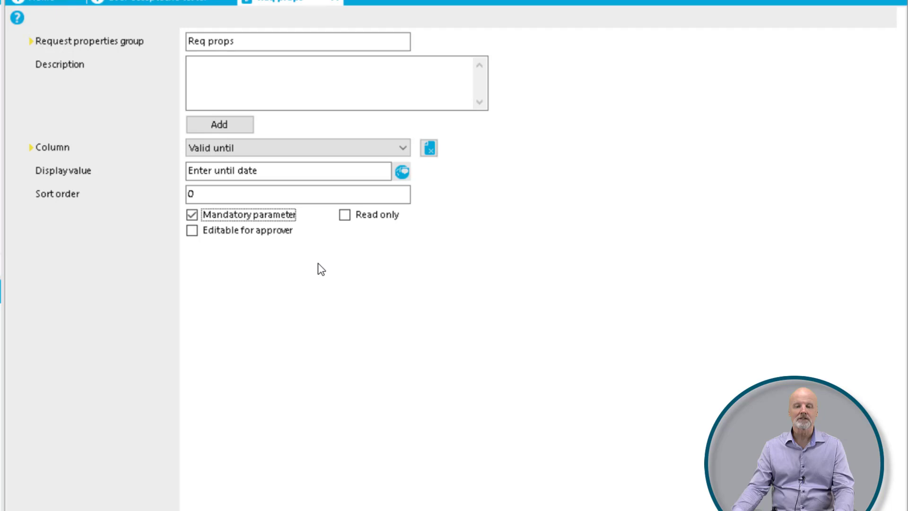
click(192, 231)
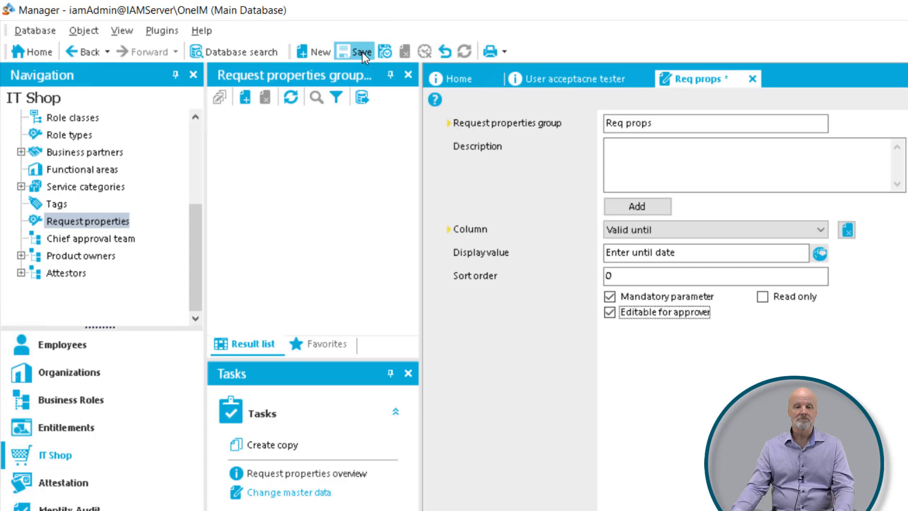
click(363, 52)
Open the master data of the "User acceptacne tester role" service item, starting from the User acceptacne tester business role under Job Roles
click(69, 399)
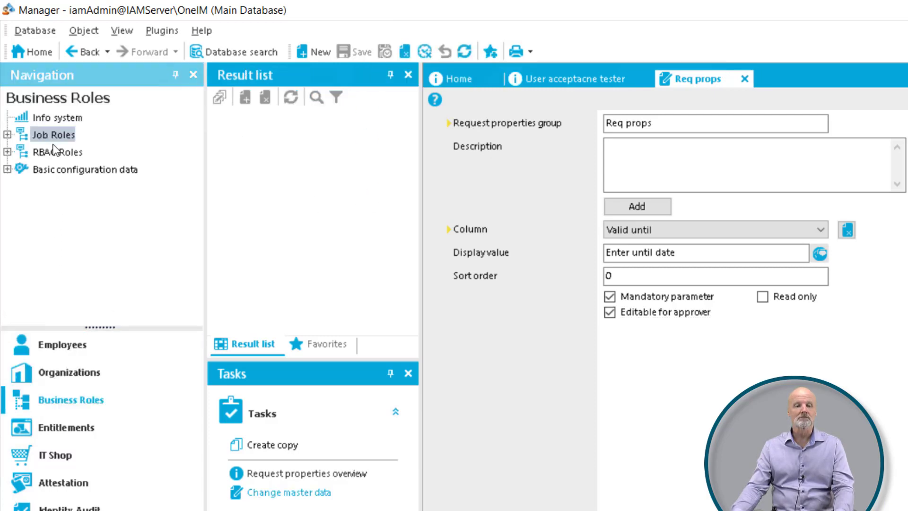
click(54, 135)
double_click(295, 133)
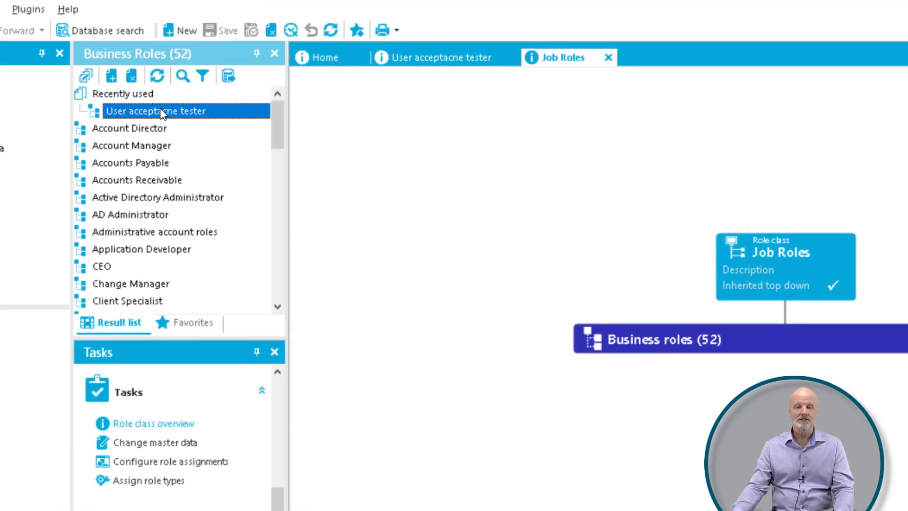
click(713, 197)
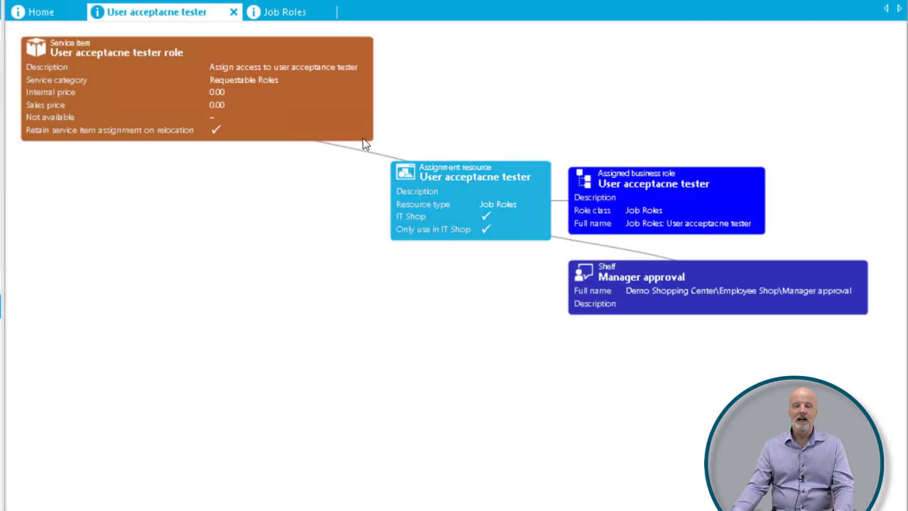
click(137, 57)
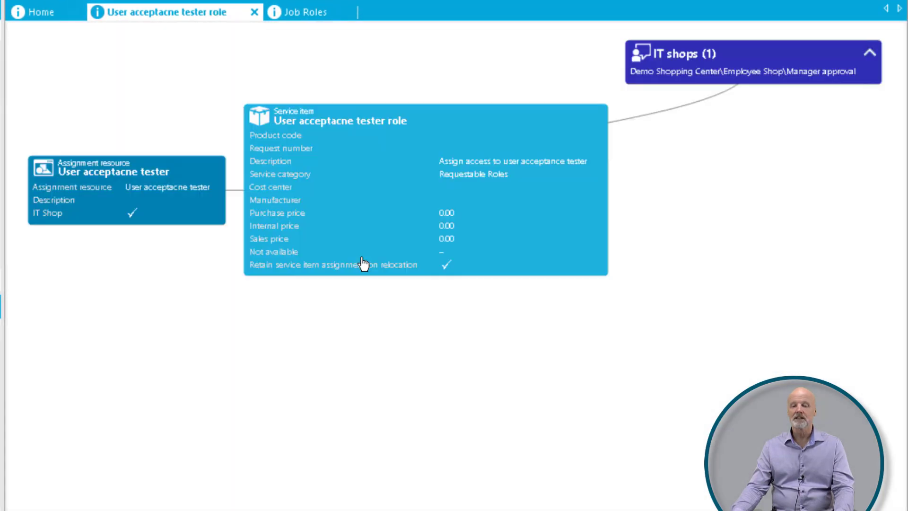
click(345, 124)
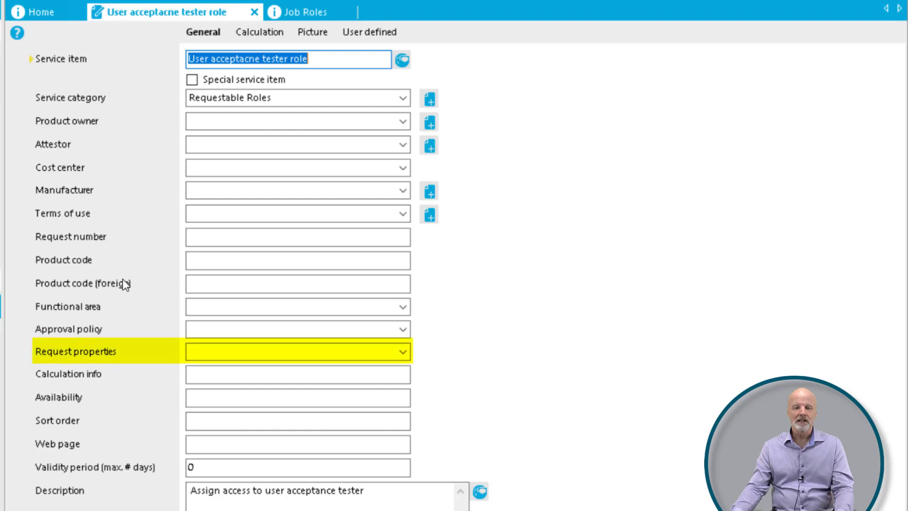
Assign "Req props" as the service item's request properties and save the change
click(404, 352)
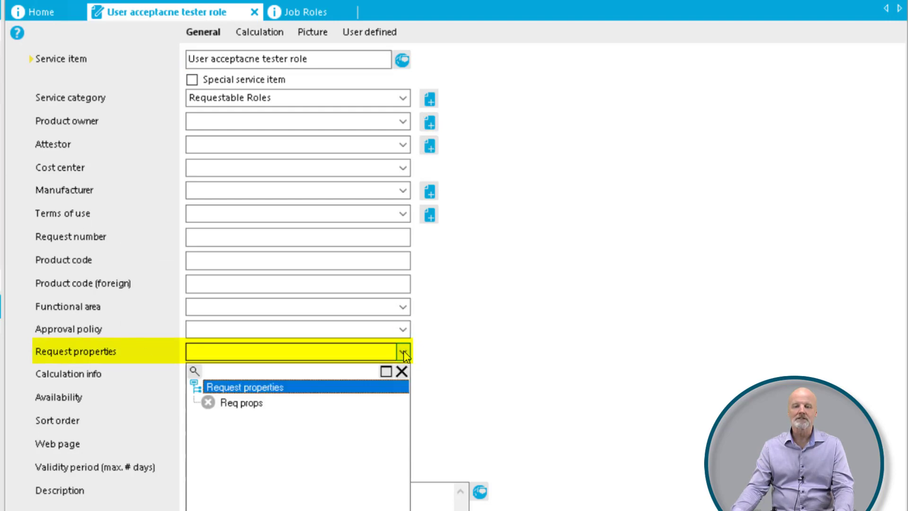
double_click(252, 404)
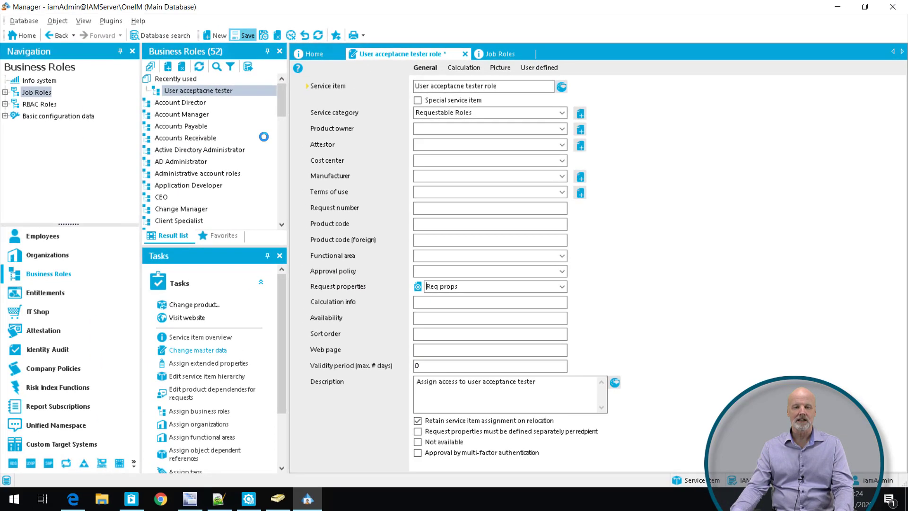
key(ctrl+s)
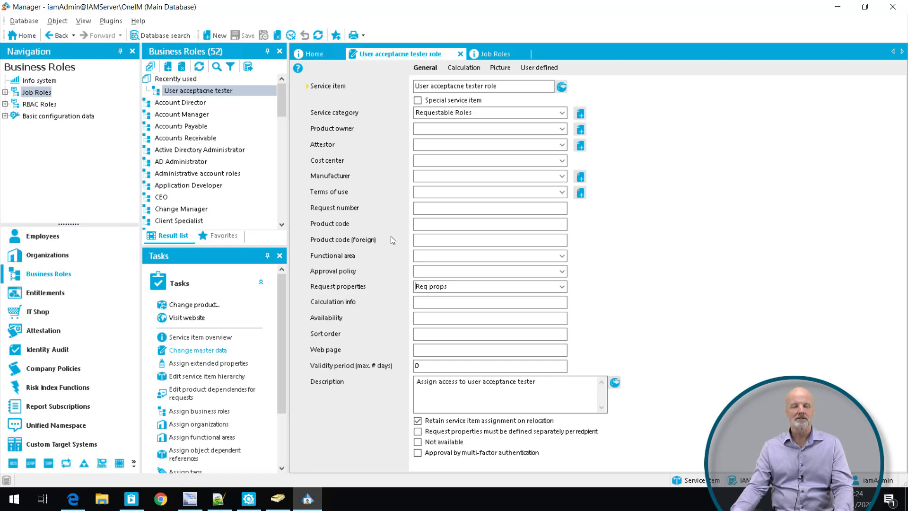
Switch to the One Identity Manager web portal and log in with another employee's account
click(835, 7)
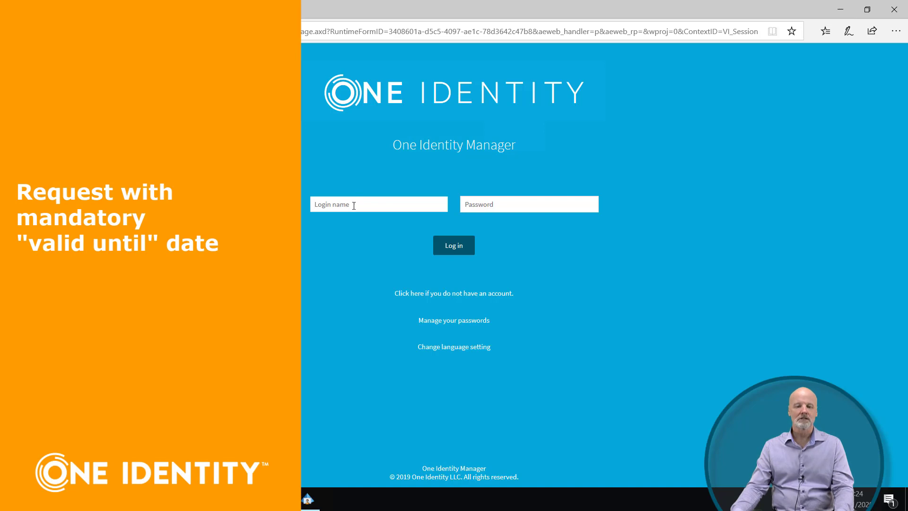
click(354, 206)
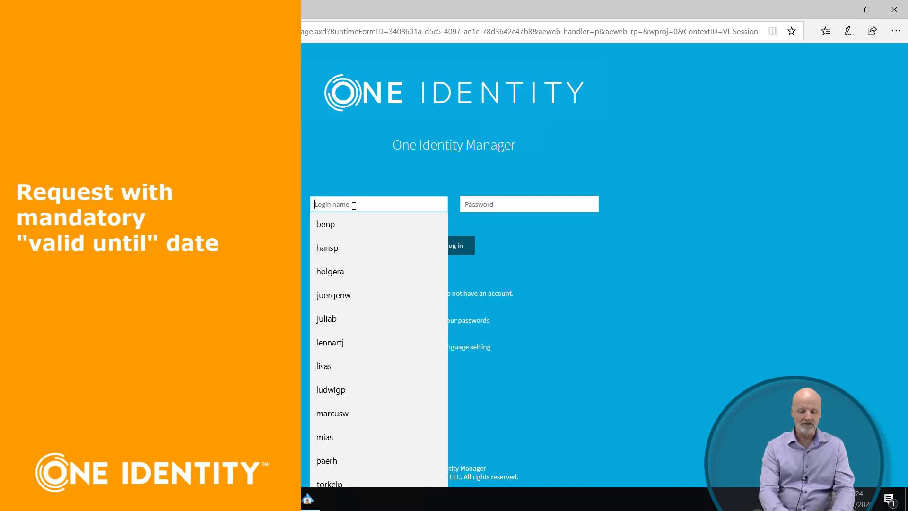
text(jonas)
key(Return)
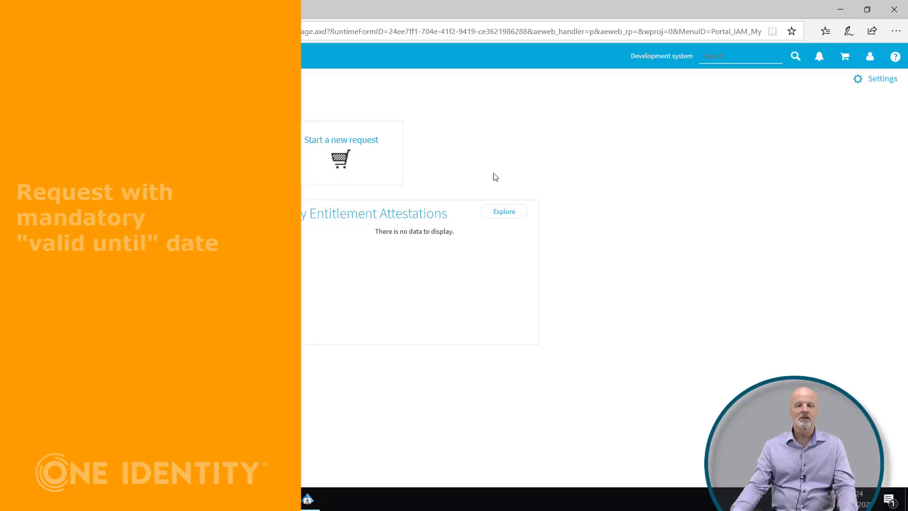
Start a new request and add the User acceptacne tester role from the Requestable Roles category to the cart
click(349, 158)
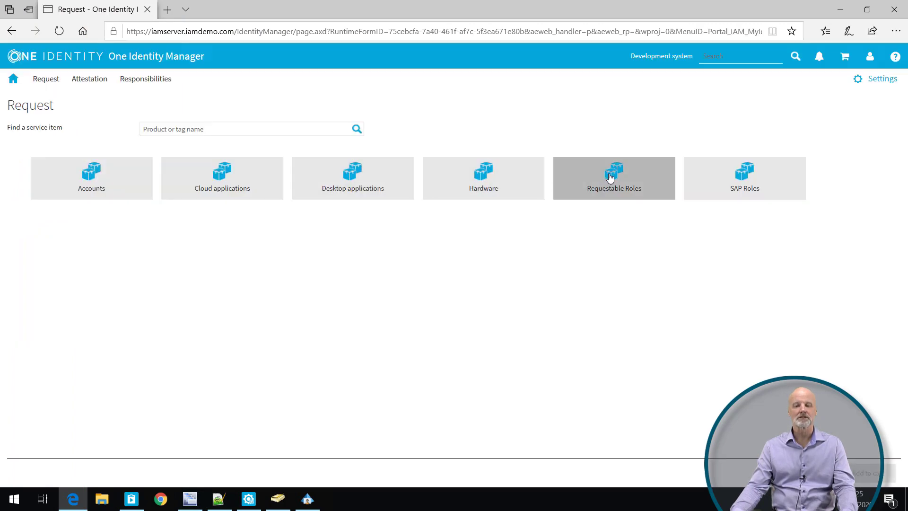
click(610, 177)
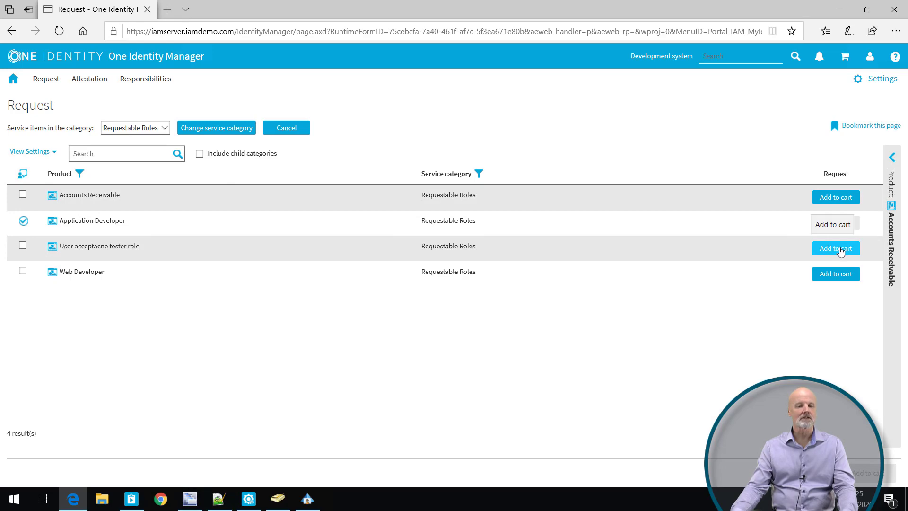
click(839, 251)
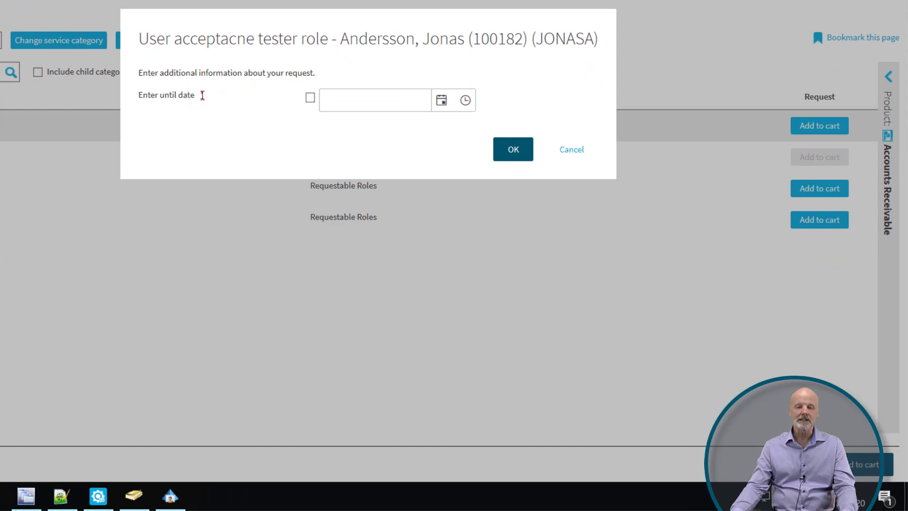
Set the mandatory until date to 13 February 2020 for the role request and submit the shopping cart
mouse_move(202, 95)
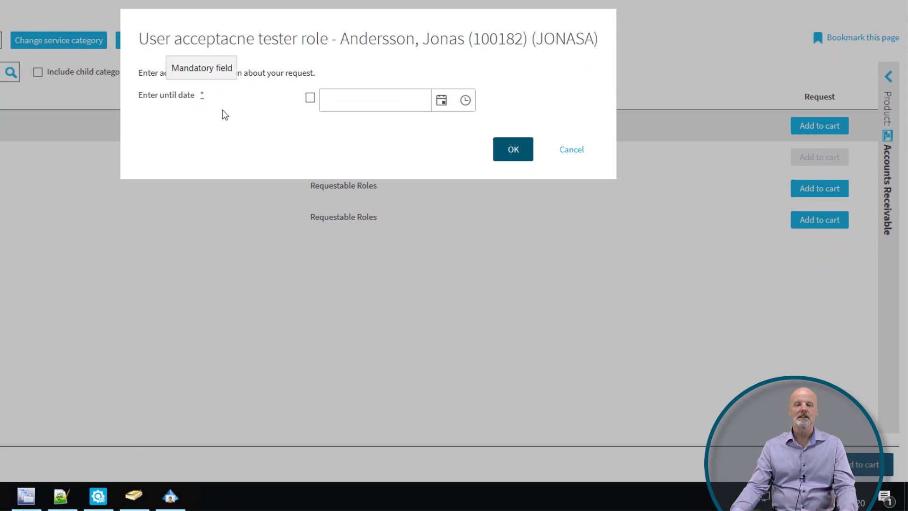
click(311, 98)
click(443, 104)
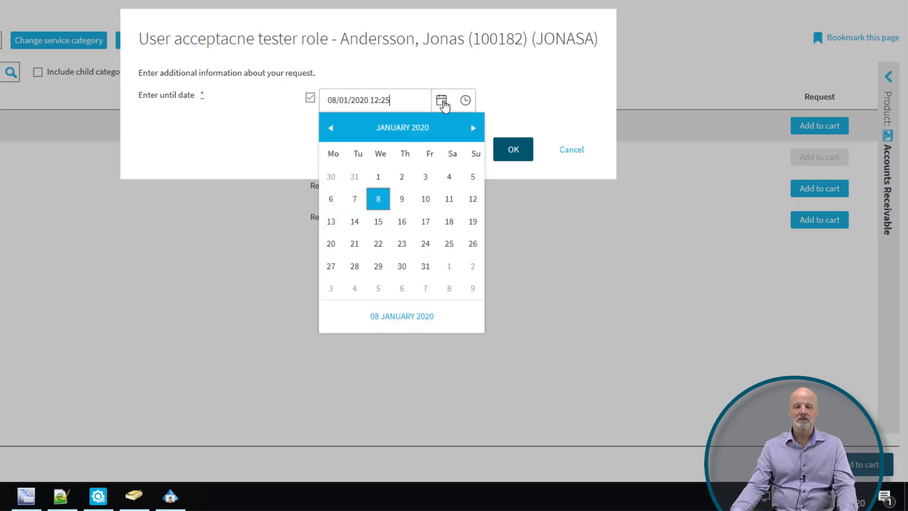
click(473, 129)
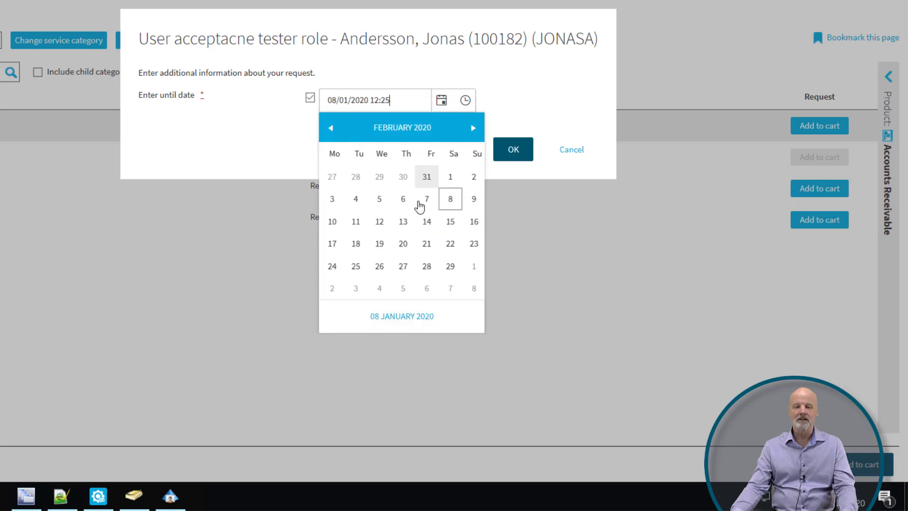
click(403, 223)
click(512, 150)
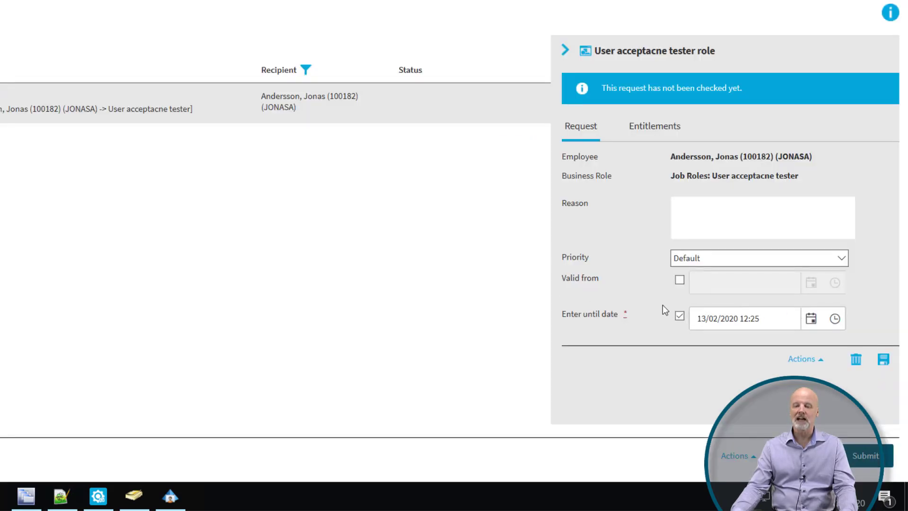
click(857, 461)
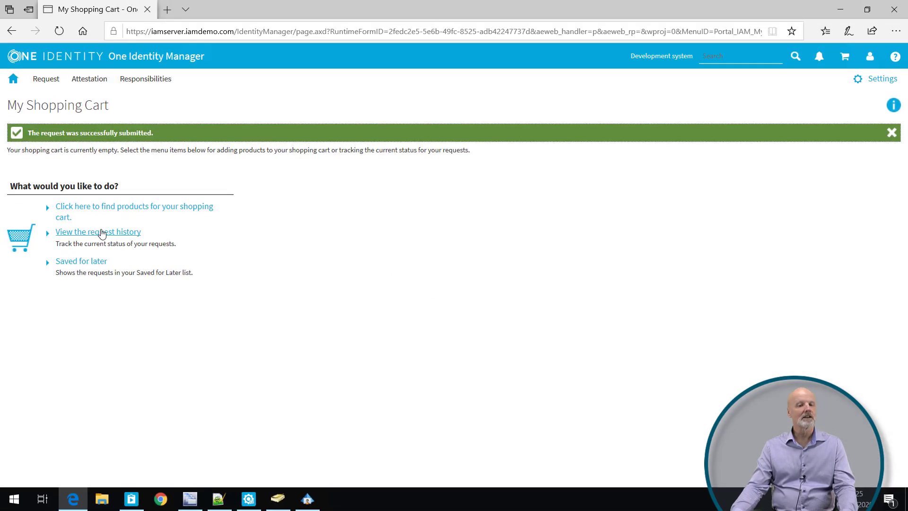
Check the workflow of the new User acceptacne tester role request in the request history to identify its approver
click(102, 233)
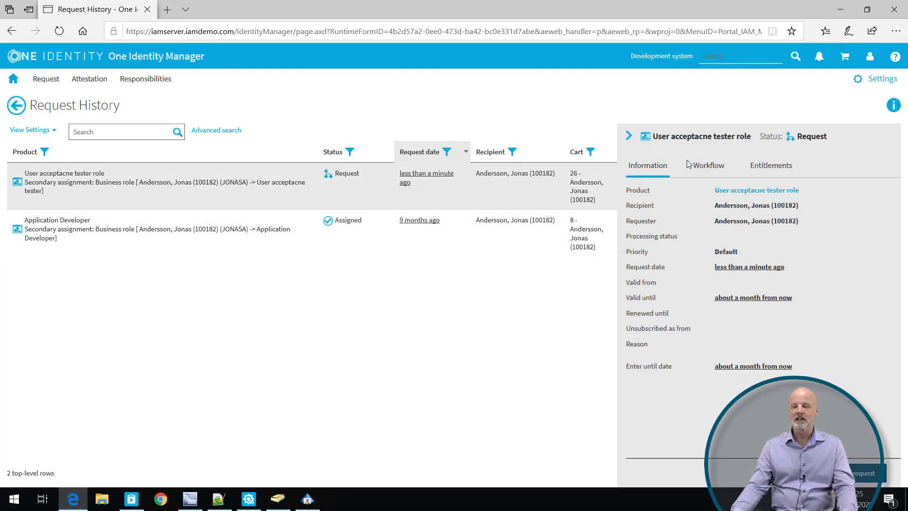
click(714, 169)
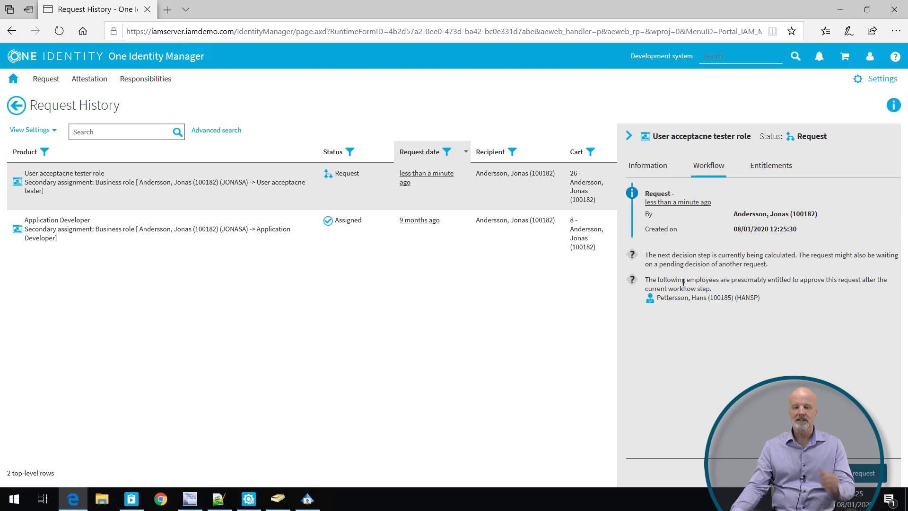
double_click(750, 297)
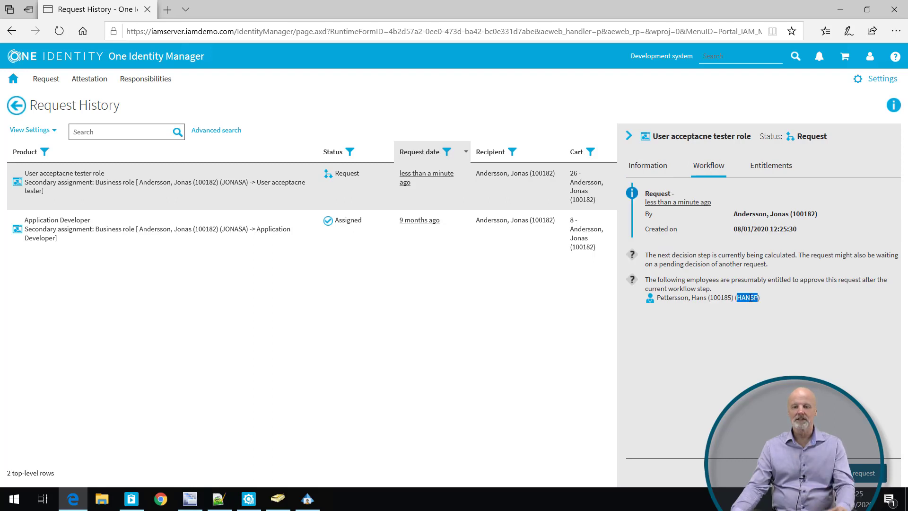
right_click(750, 297)
click(766, 310)
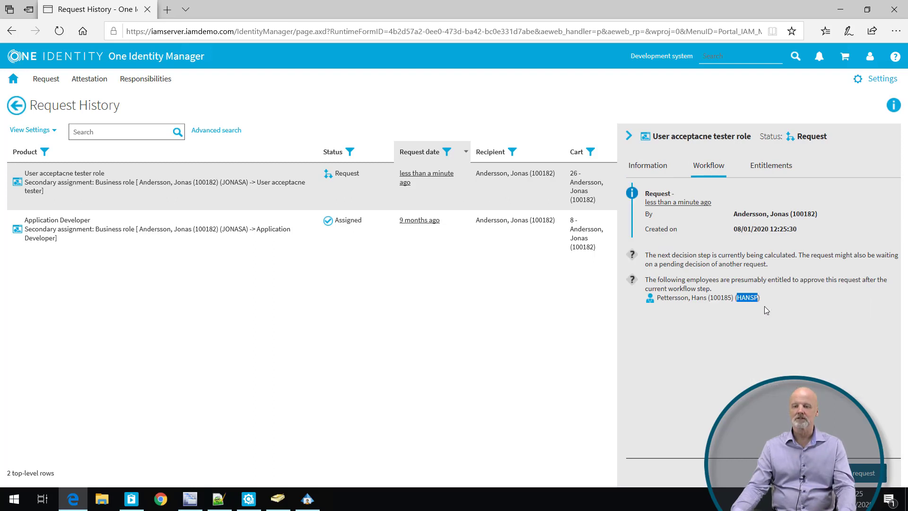
Log off from the portal and log in again with the approver's login name and password
click(870, 57)
click(808, 109)
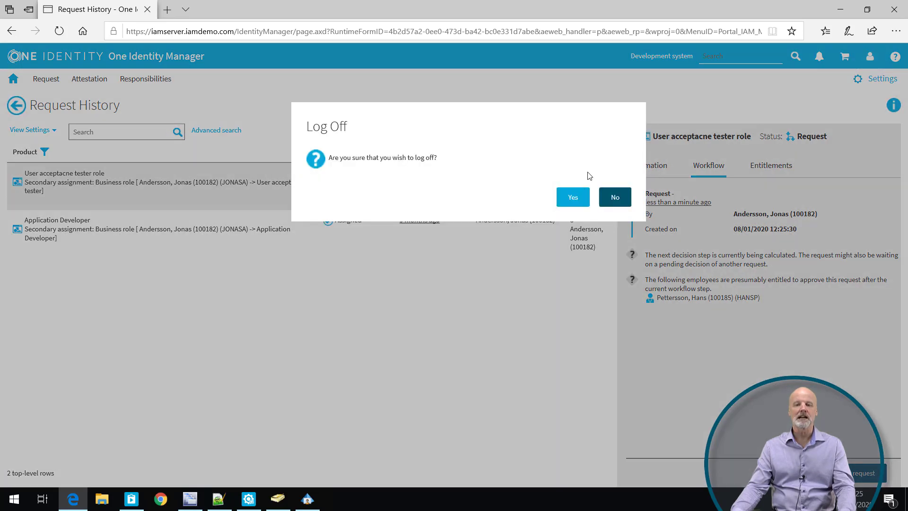
click(572, 197)
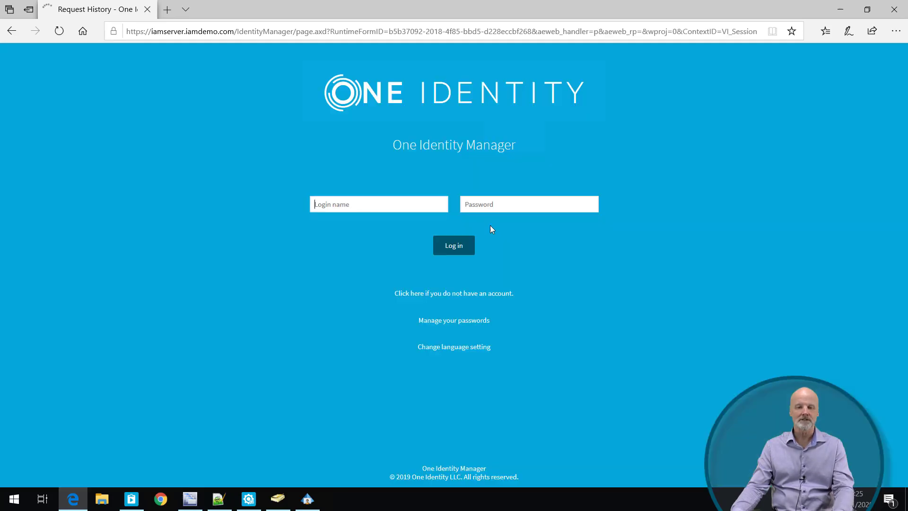
click(404, 205)
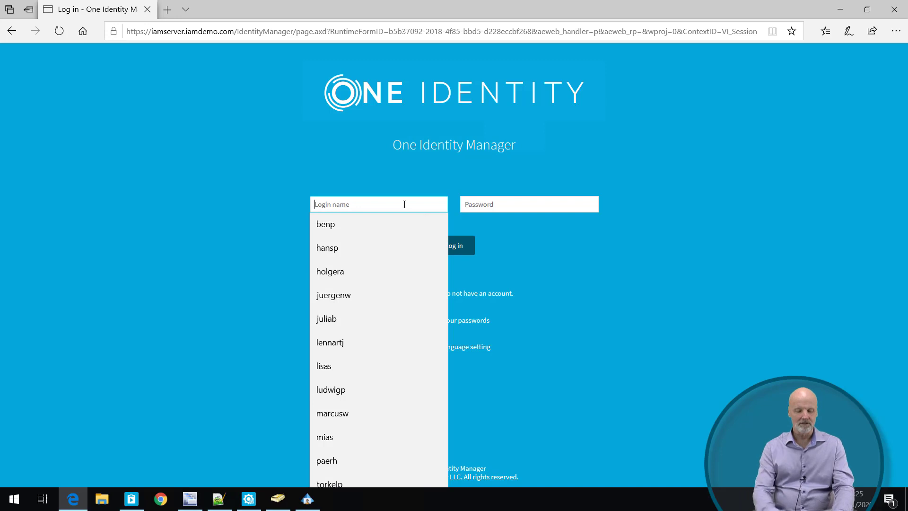
text(hanspo)
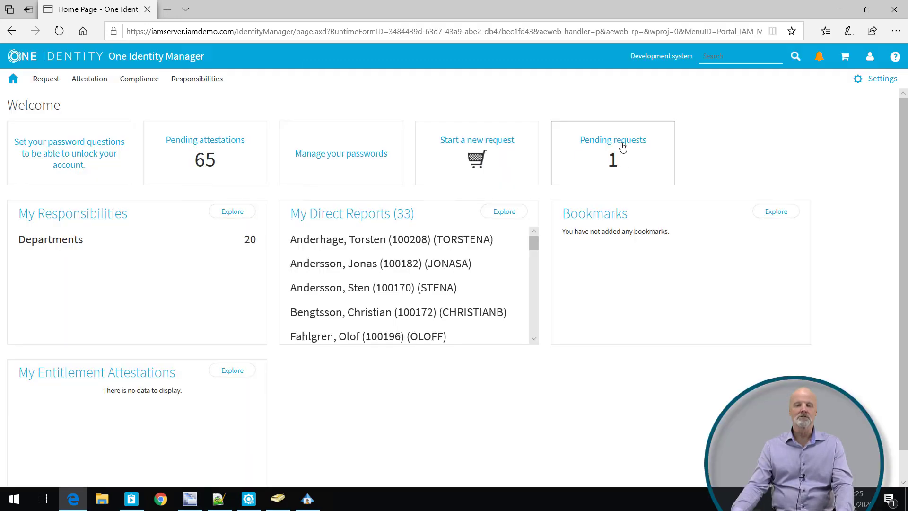
Approve the pending User acceptacne tester role request and save the decision without entering a reason
click(622, 147)
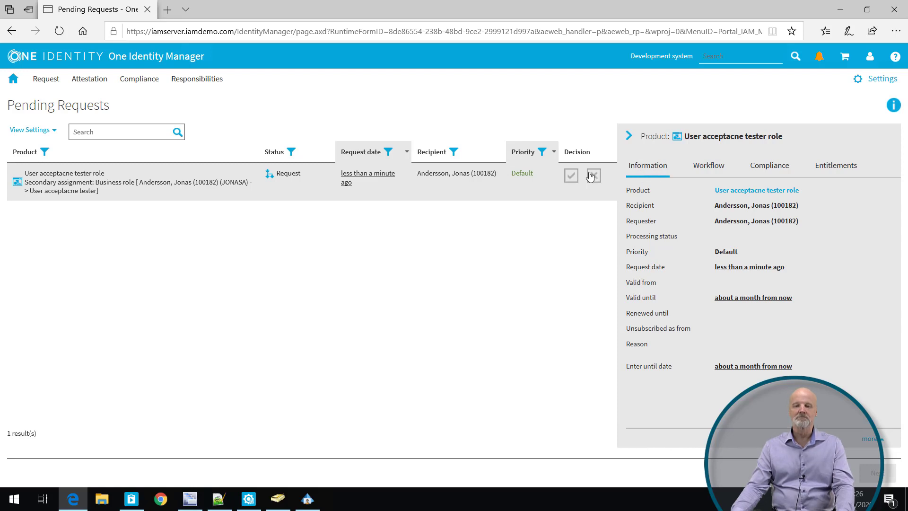
click(571, 175)
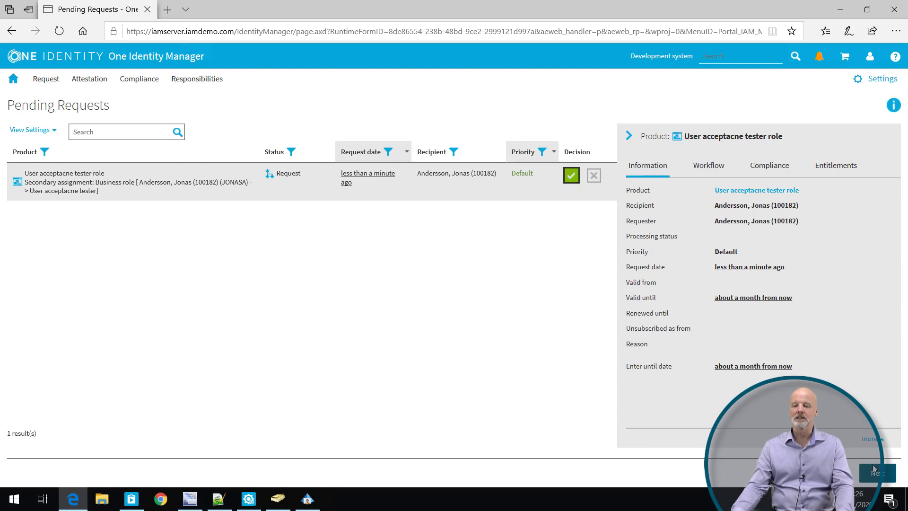
click(874, 471)
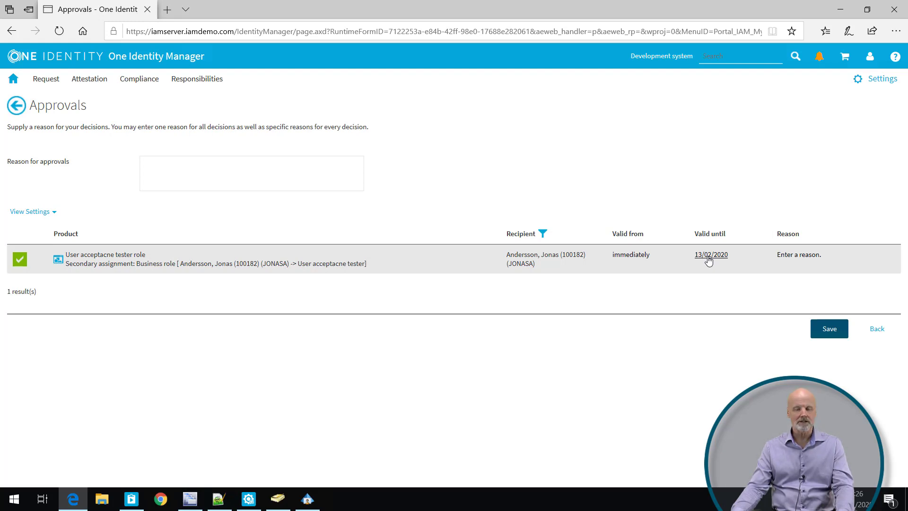
click(829, 329)
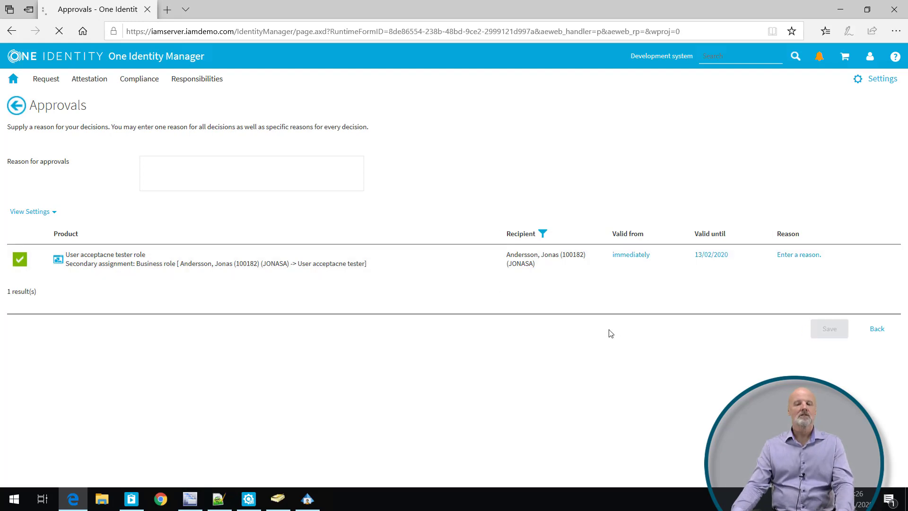